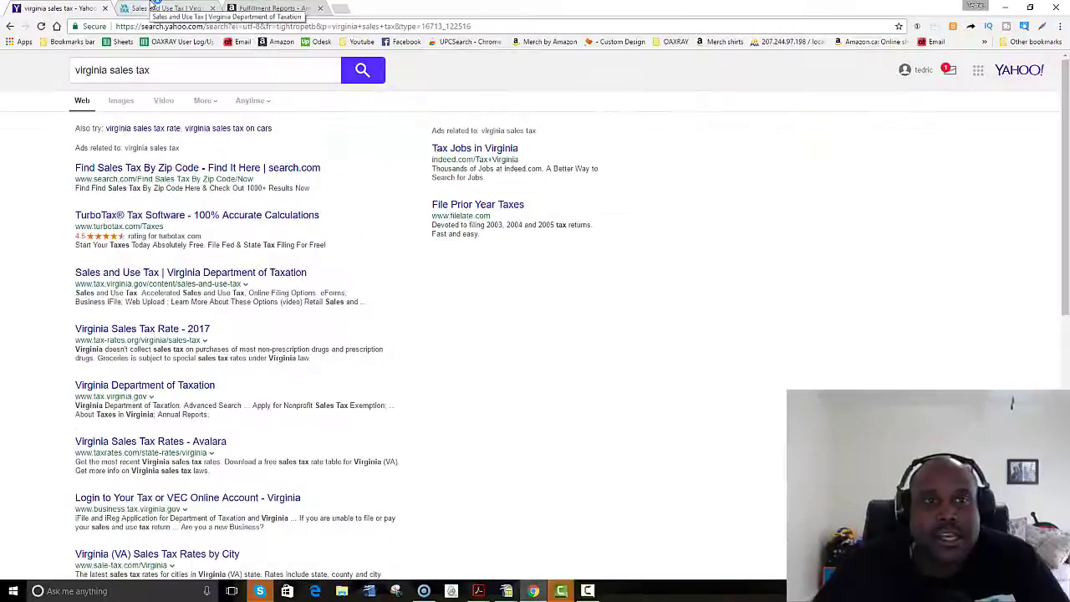
- Leave the Virginia Department of Taxation page and bring up Seller Central's Reports list
click(151, 8)
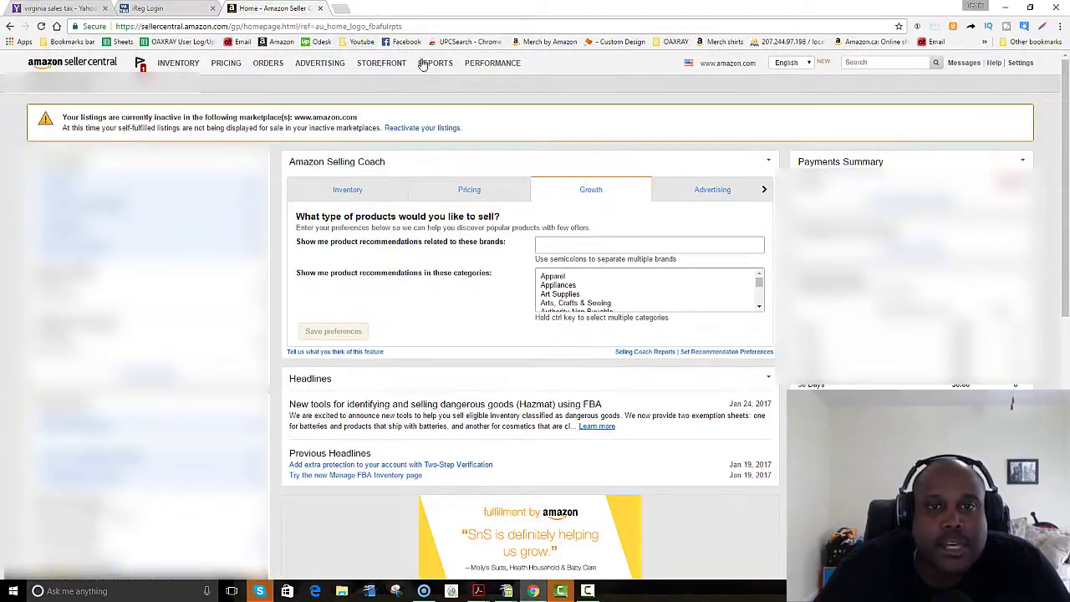
mouse_move(435, 63)
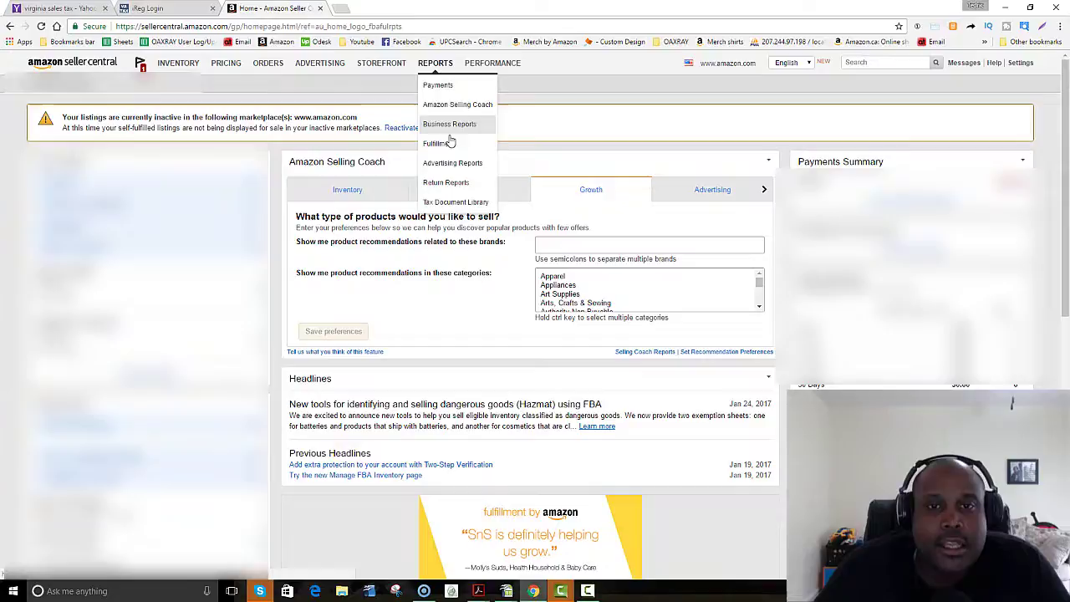
- Open the Fulfillment All Orders report and set Exact dates starting From 01/01/2014
click(441, 145)
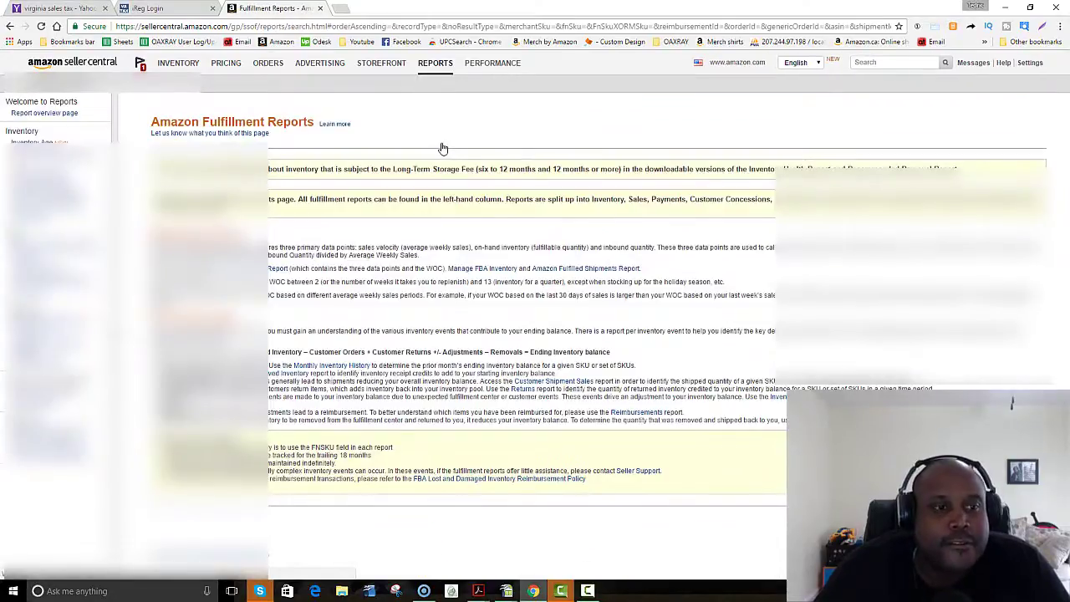
click(26, 257)
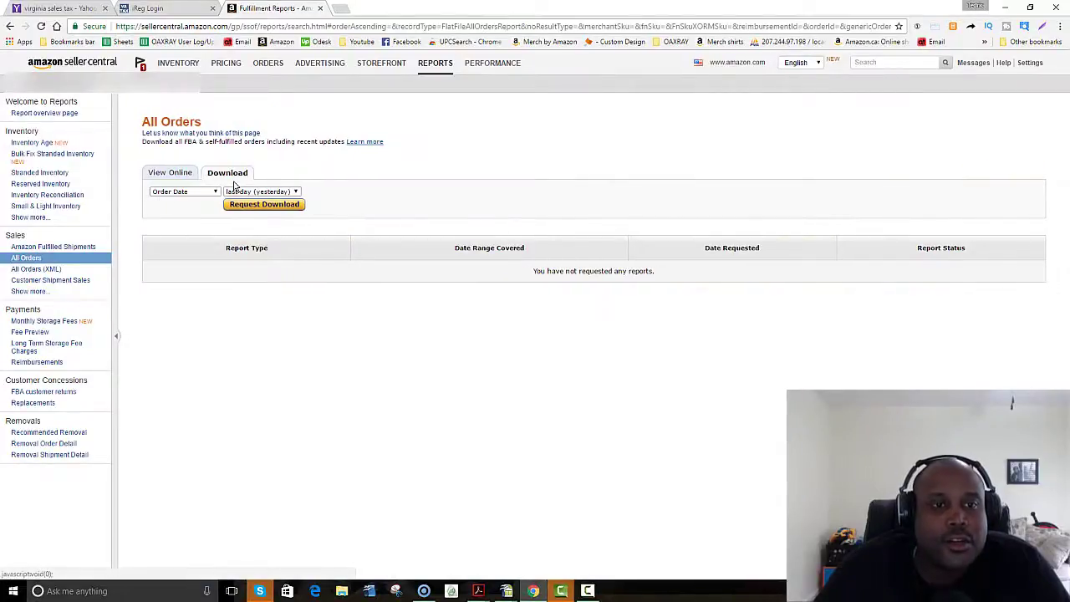
click(204, 192)
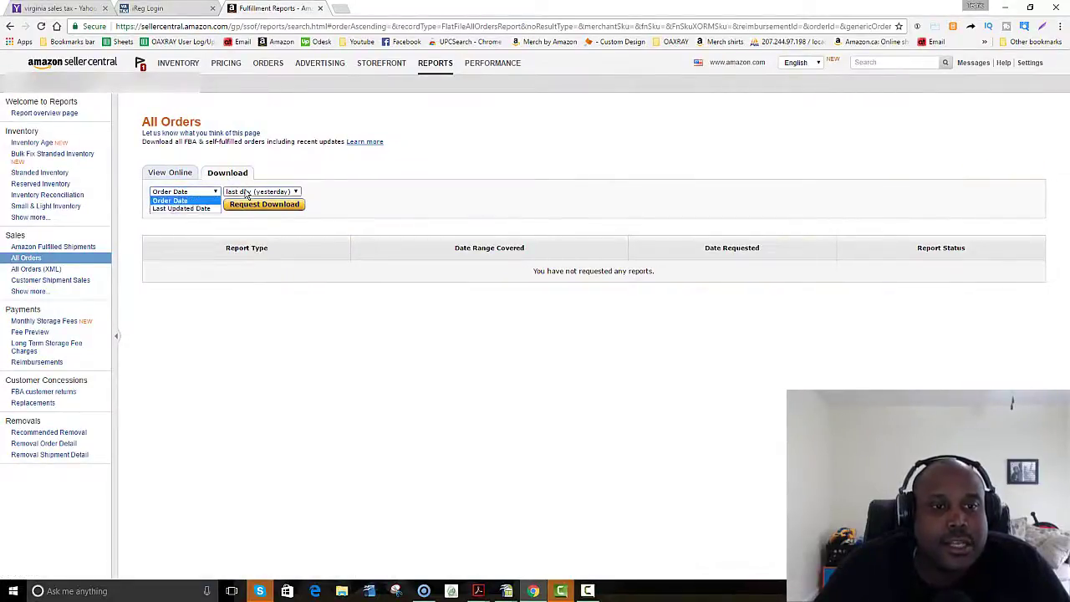
click(171, 201)
click(259, 191)
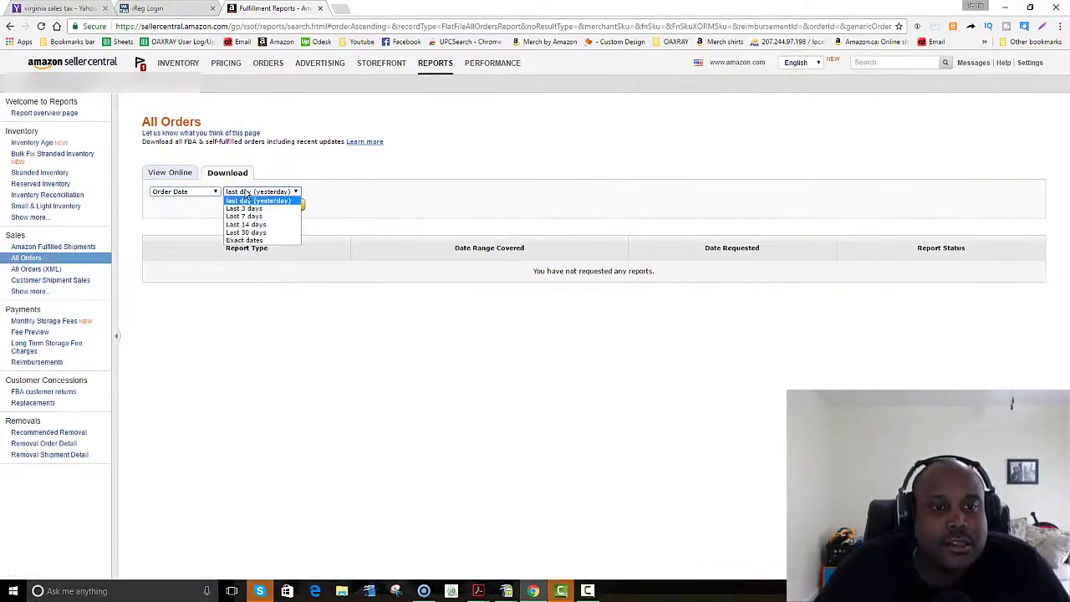
click(237, 240)
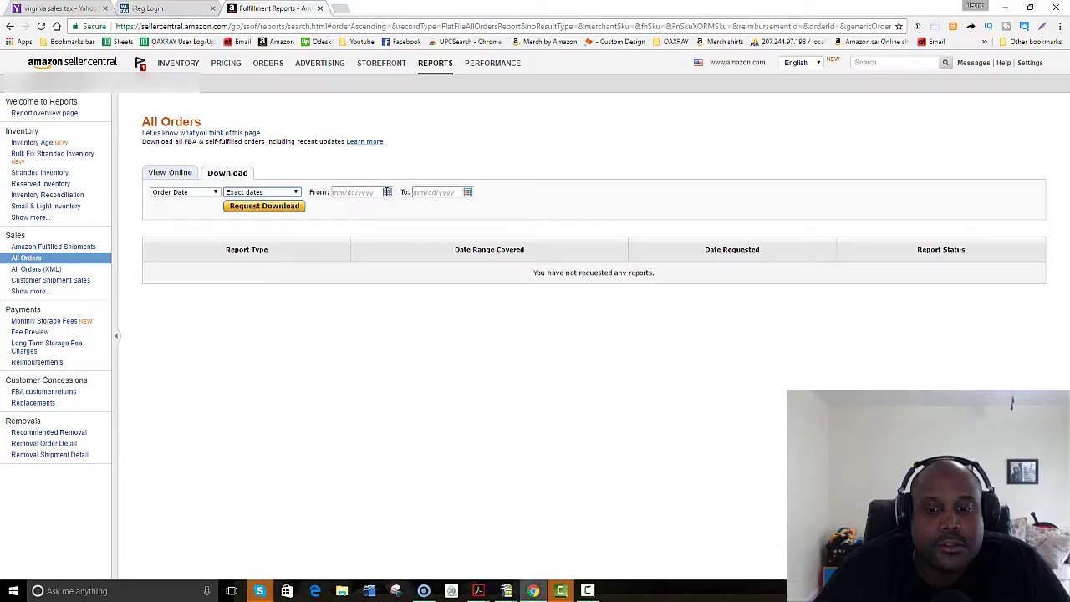
click(351, 192)
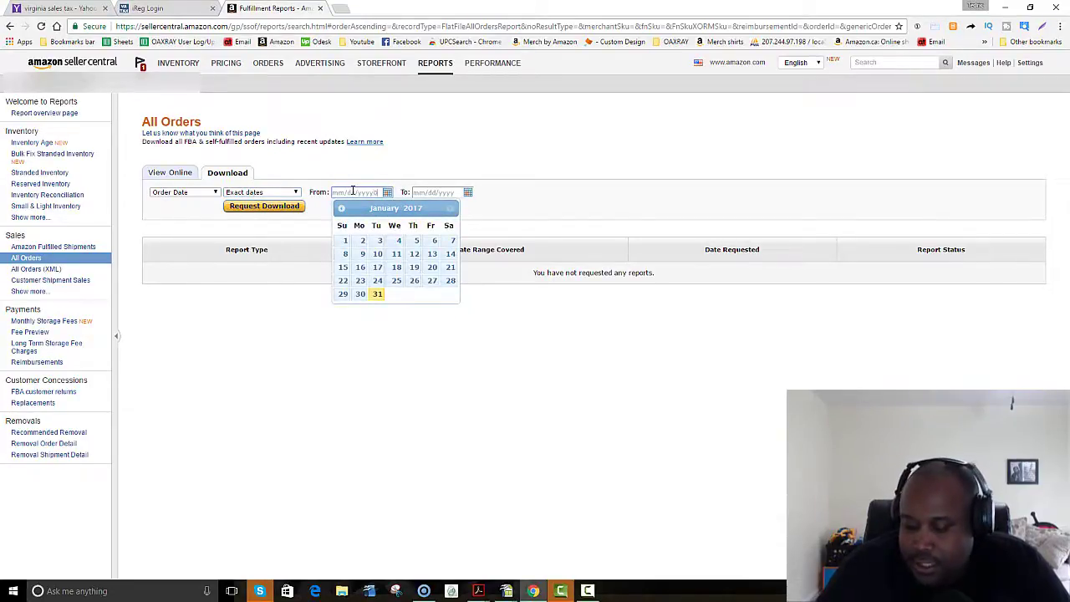
text(01/01/)
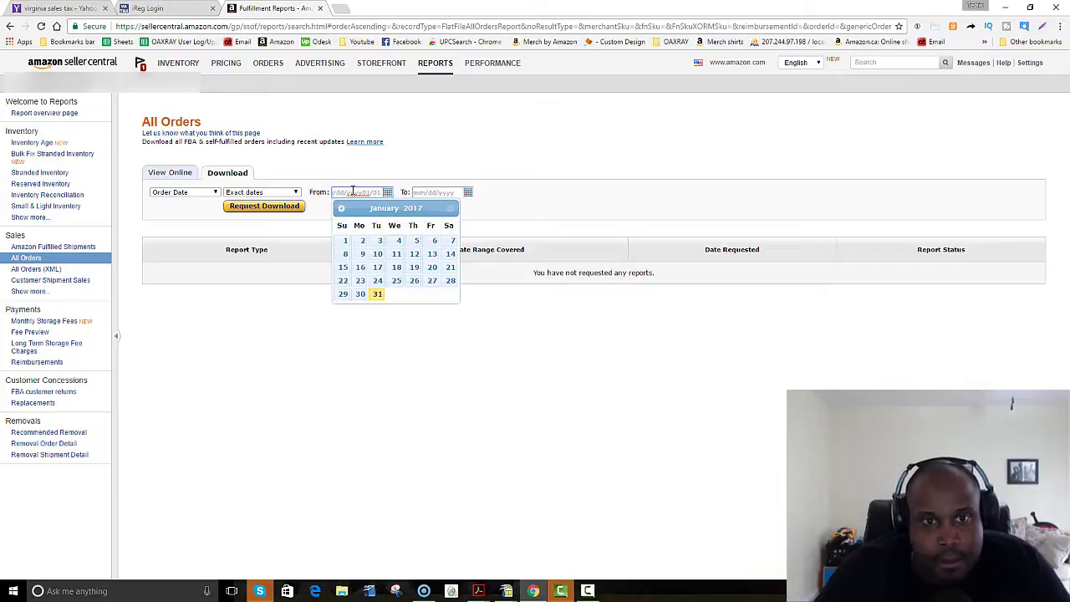
text(2014)
click(431, 190)
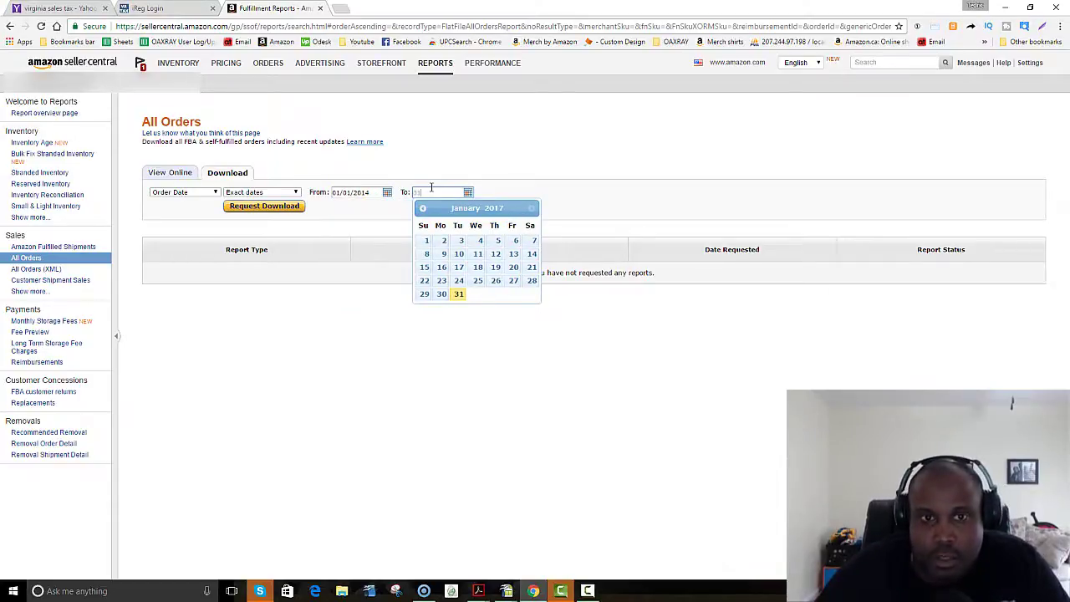
- Set To 01/31/2014, request and download the All Orders report, then switch to the adjust sheet
text(01/31/2014)
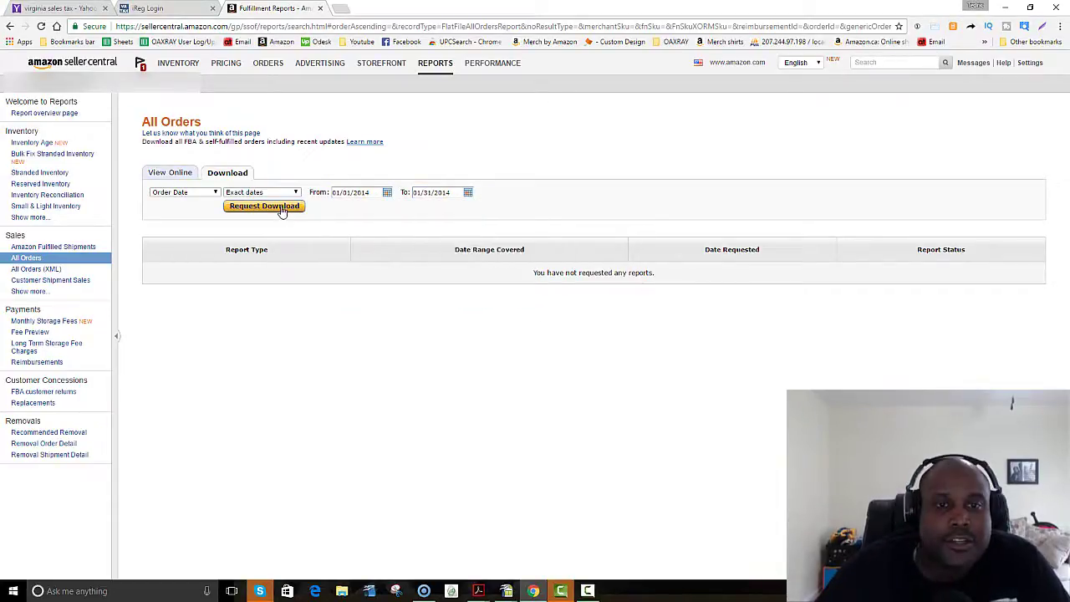
click(282, 212)
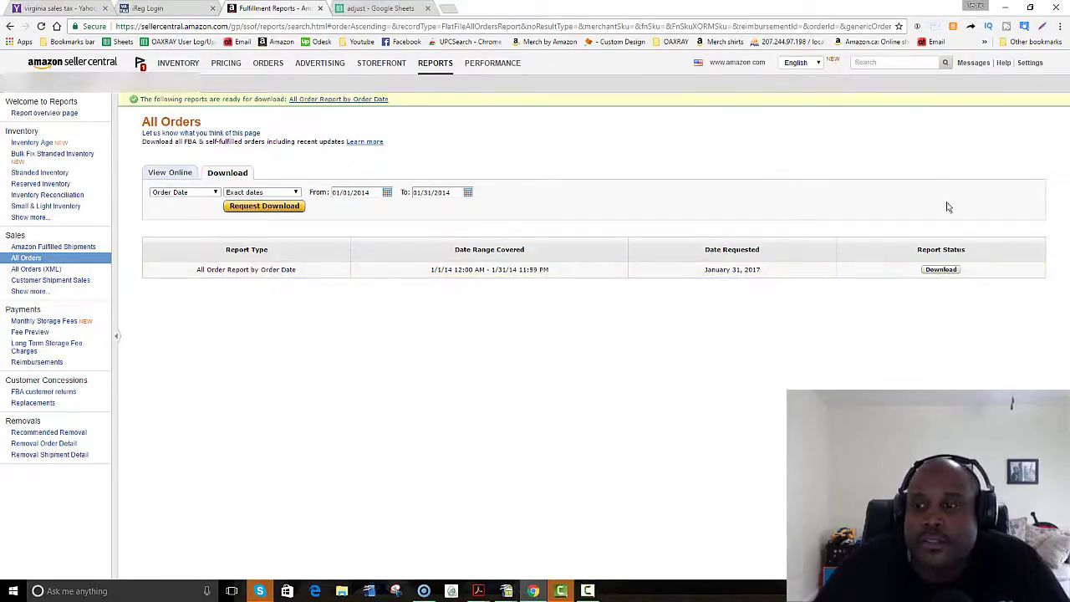
click(940, 270)
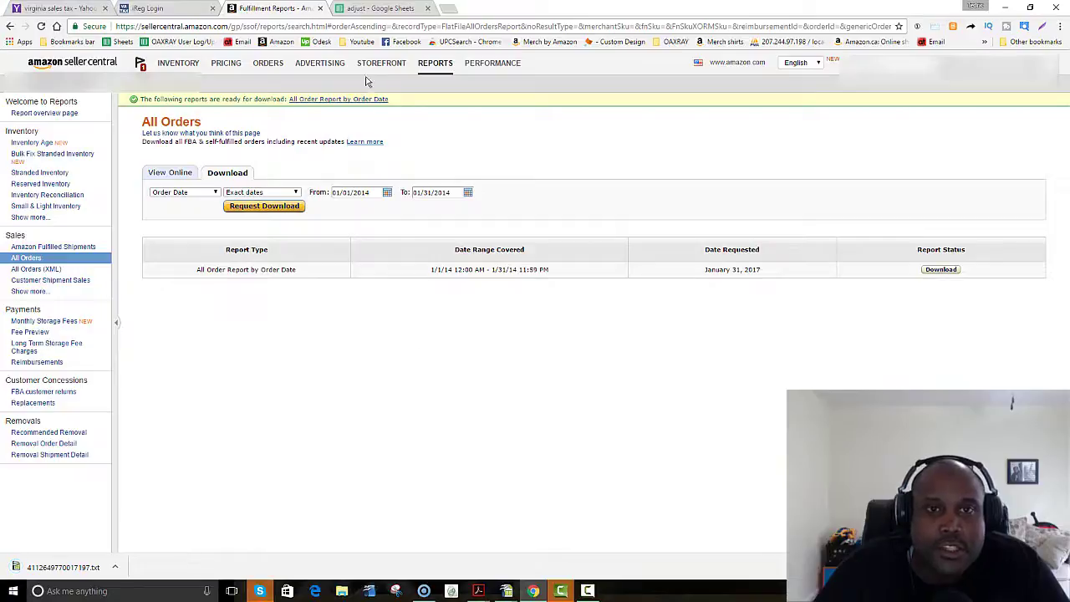
click(377, 9)
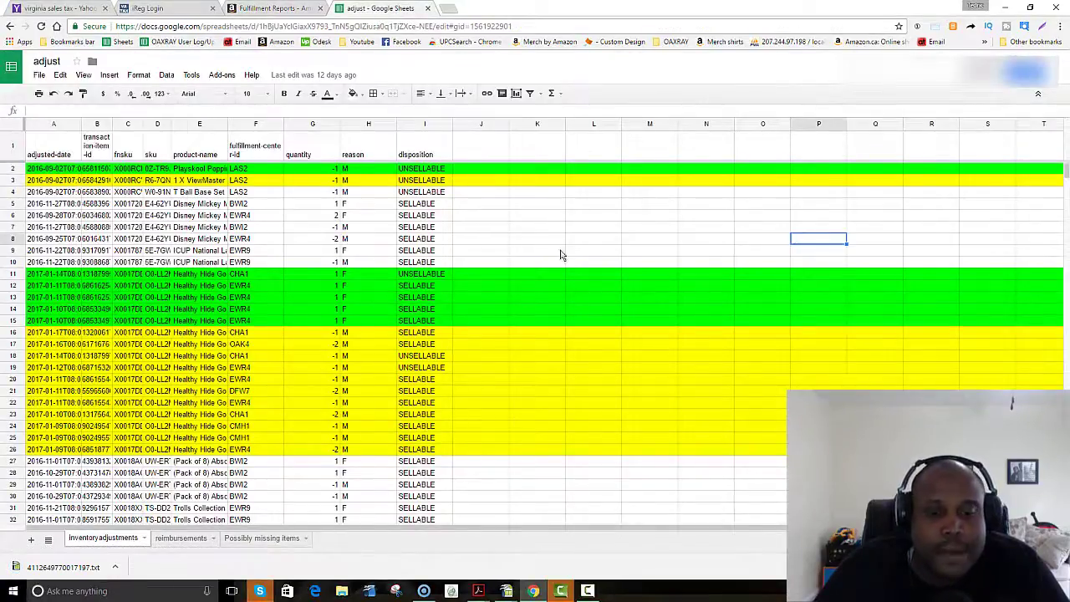
- Clear every cell of the adjust sheet and upload the downloaded orders .txt report
key(ctrl+a)
key(Delete)
click(39, 74)
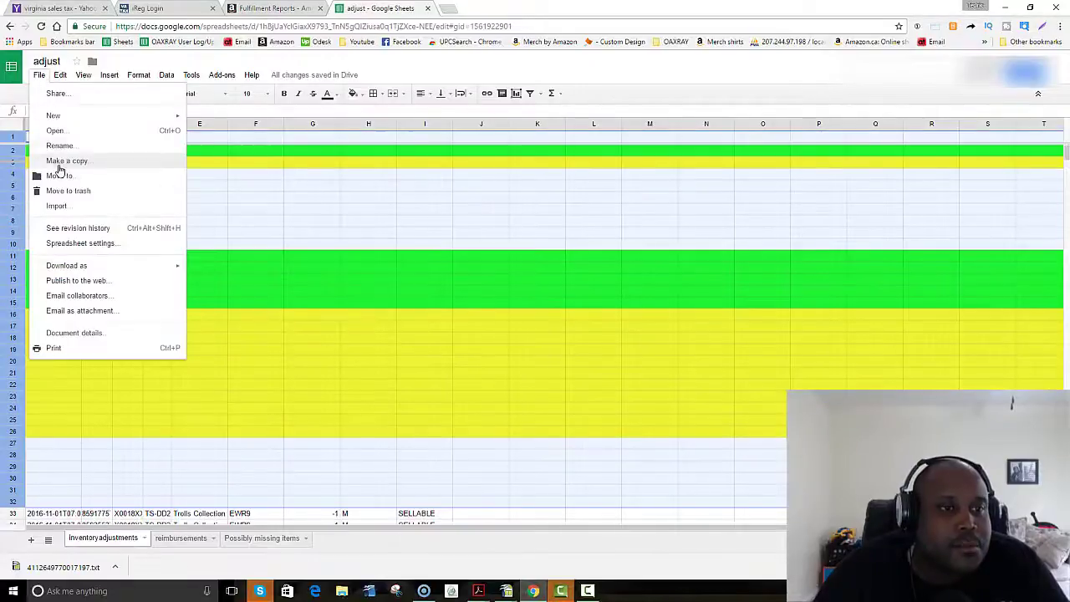
click(52, 205)
click(448, 163)
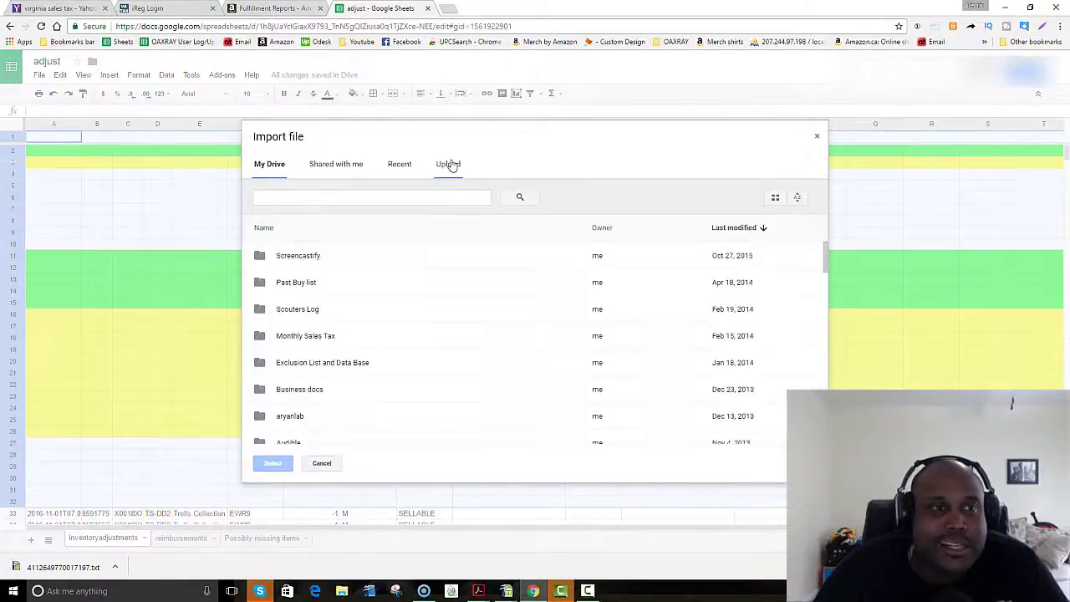
click(526, 329)
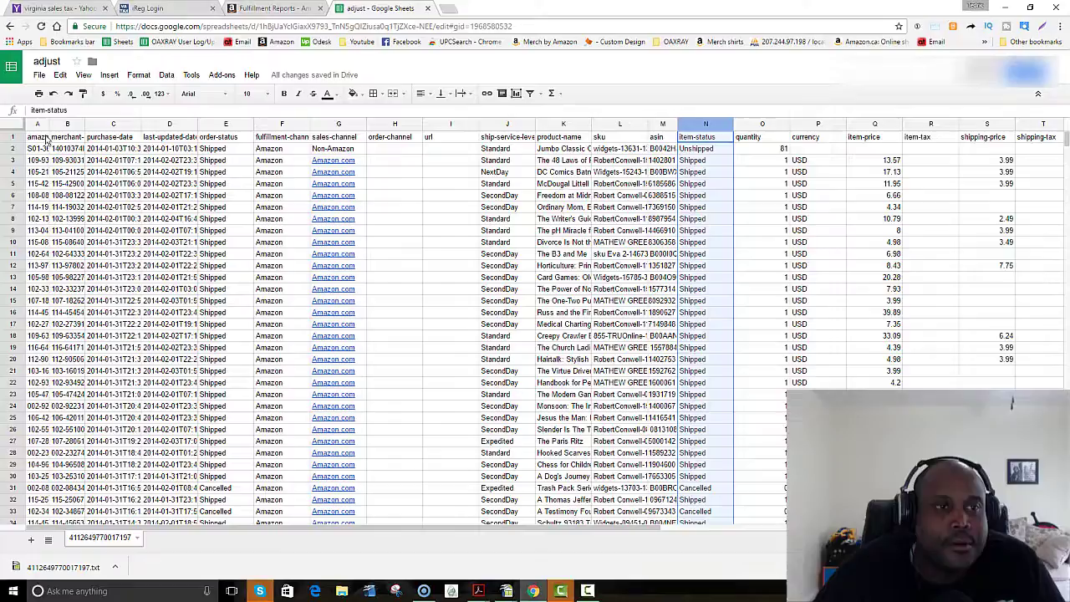
- Delete columns A–N so quantity comes first, and freeze the top header row
shift+click(37, 124)
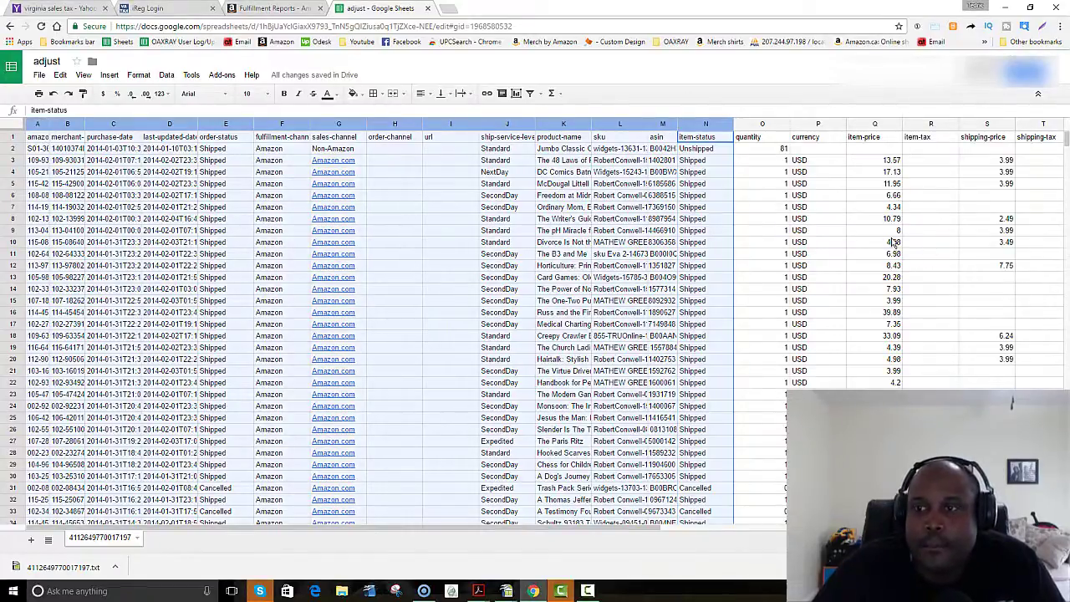
right_click(678, 122)
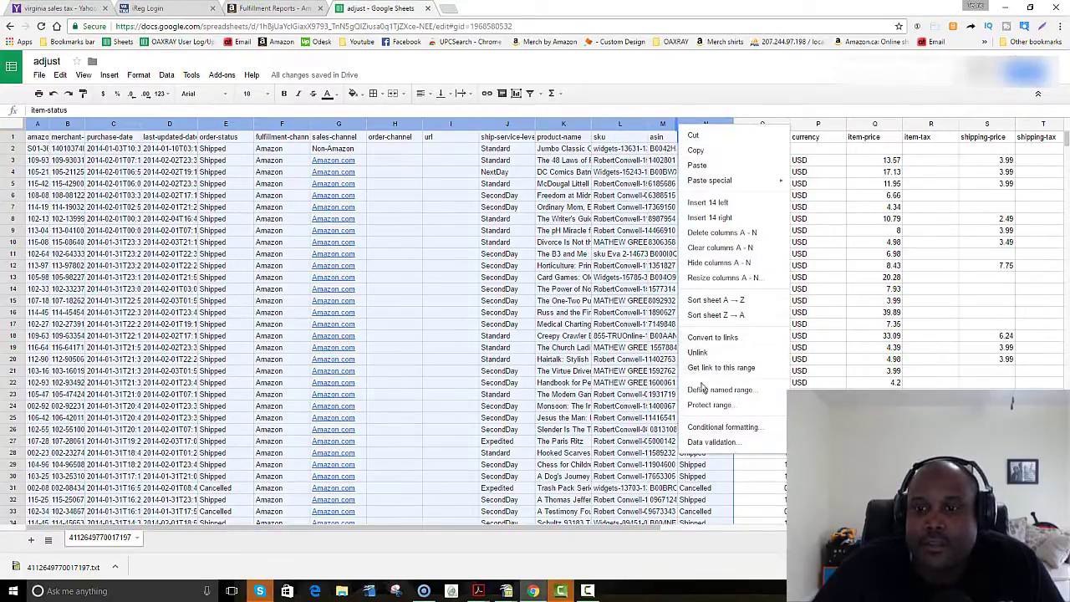
click(704, 234)
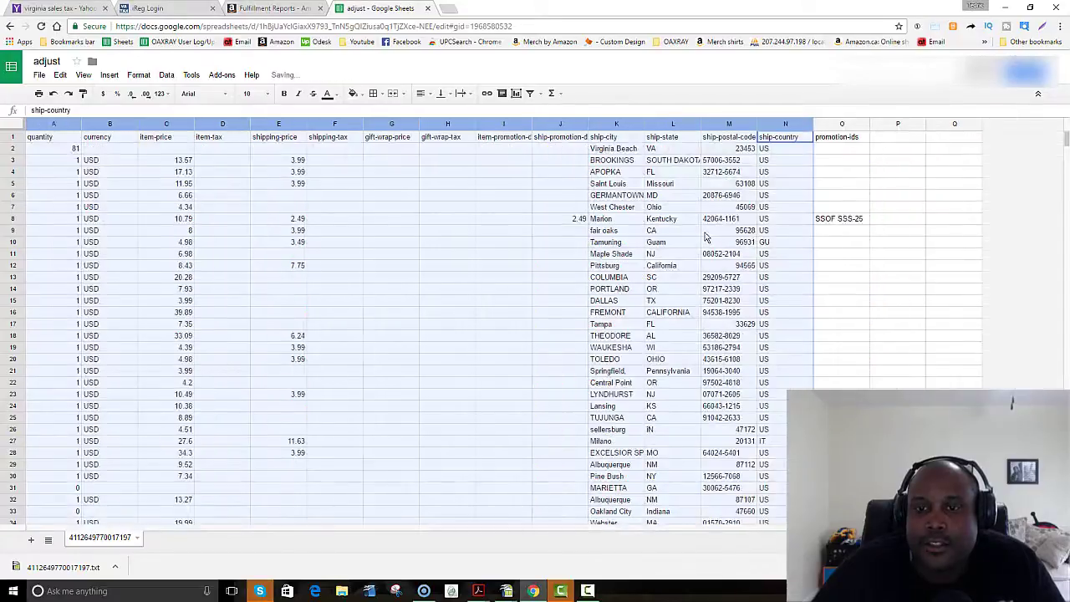
click(914, 245)
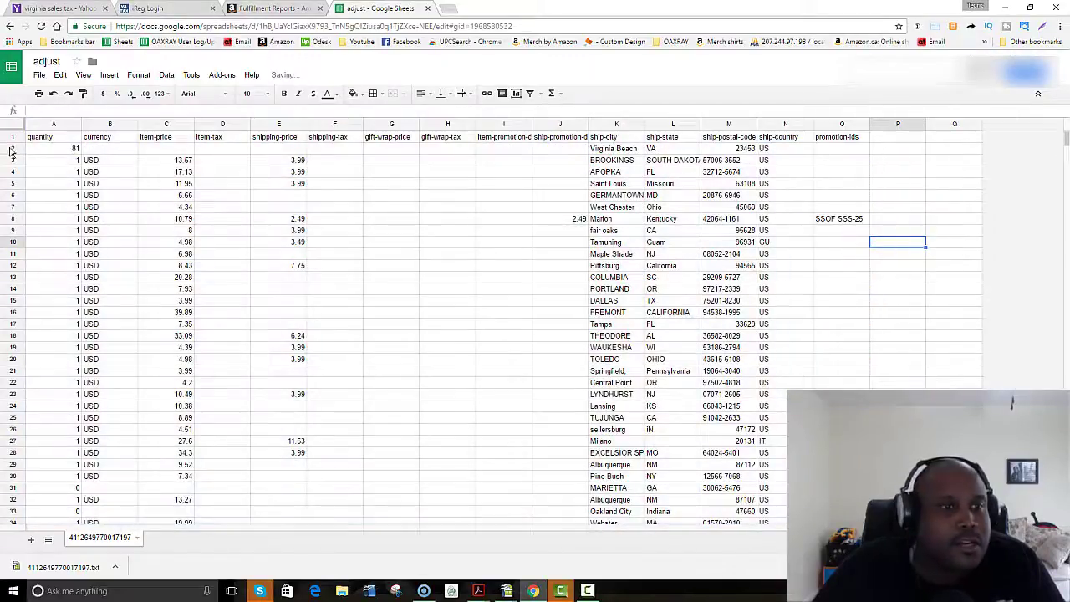
click(84, 75)
mouse_move(100, 92)
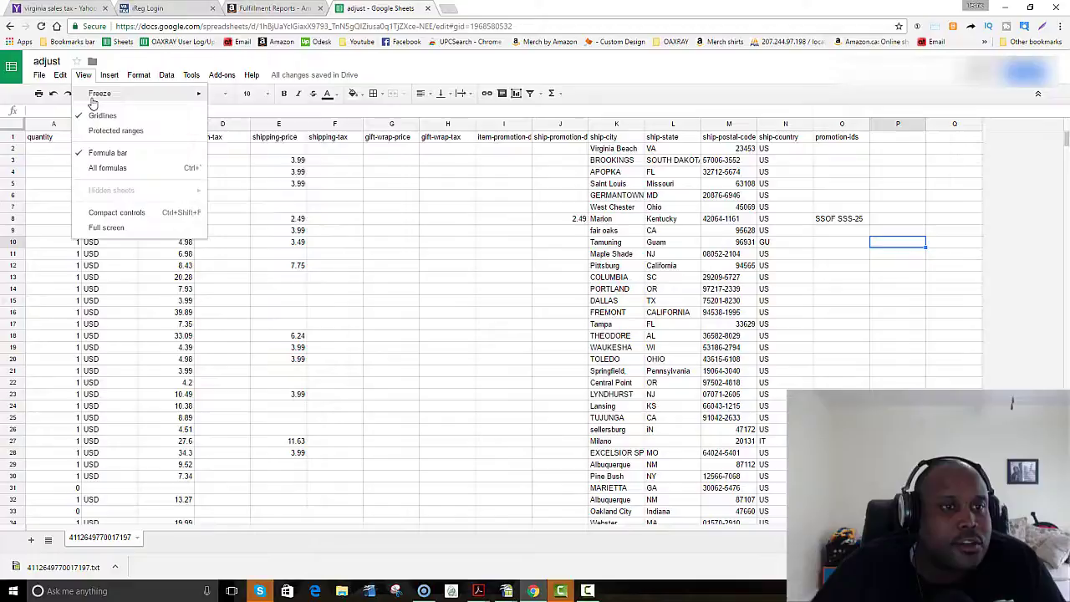
click(261, 112)
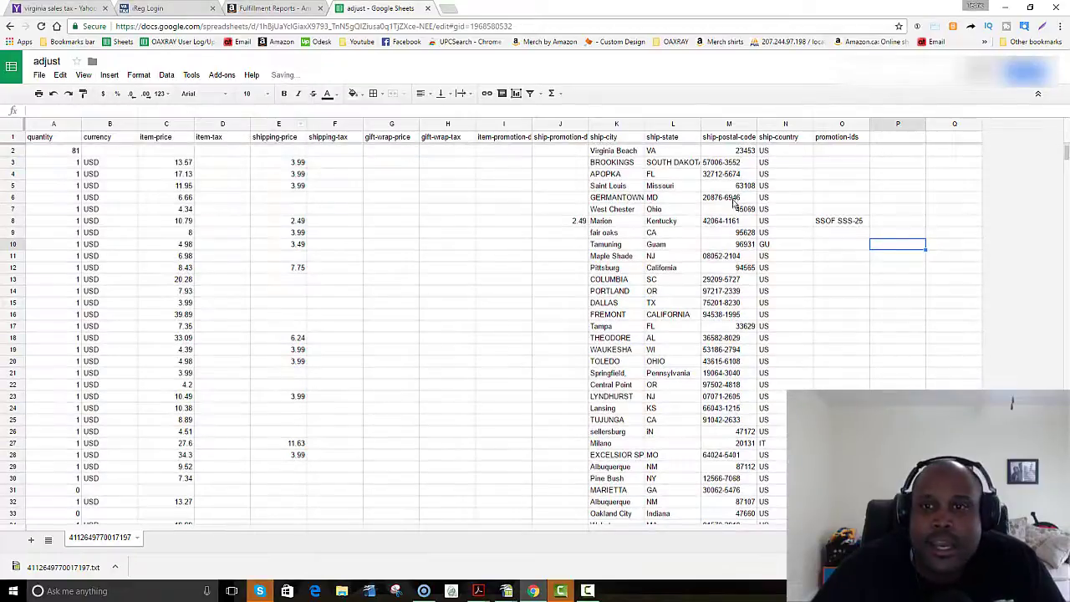
- Sort the whole sheet A to Z by the ship-state column
click(669, 123)
right_click(667, 126)
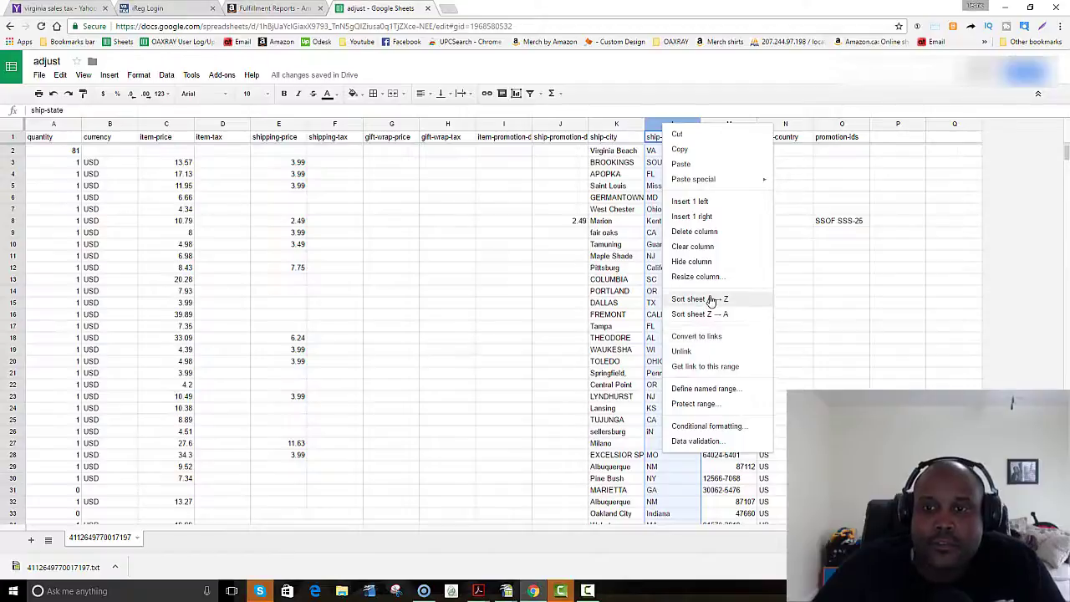
click(699, 300)
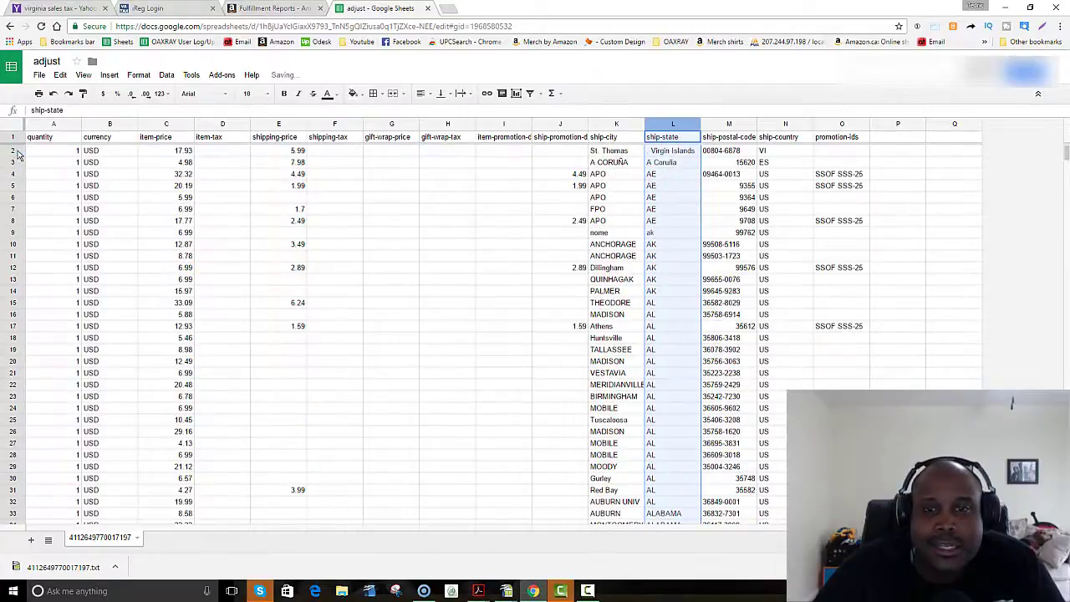
mouse_move(1066, 159)
mouse_down()
mouse_move(1055, 196)
mouse_move(1063, 369)
mouse_move(650, 445)
mouse_up()
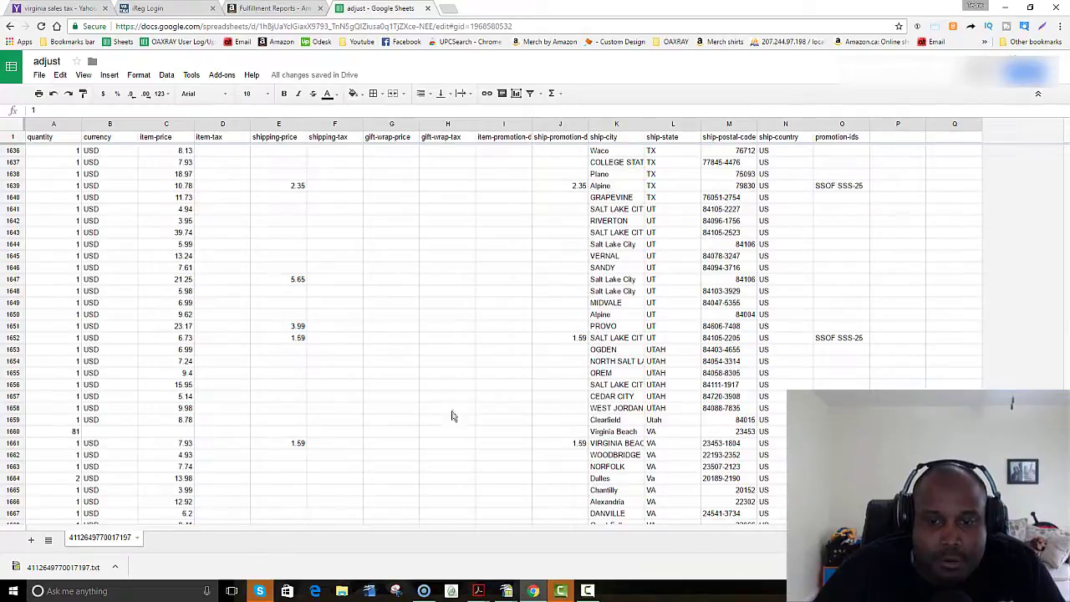
- Delete rows 2–1659 that come before the Virginia orders
shift+click(18, 421)
right_click(17, 417)
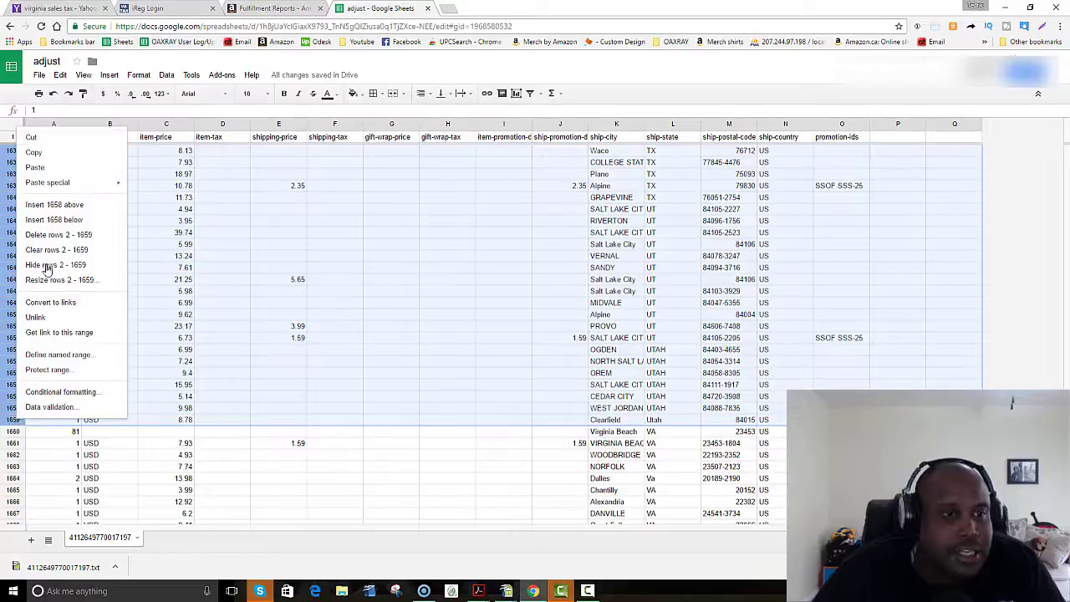
click(43, 236)
click(691, 263)
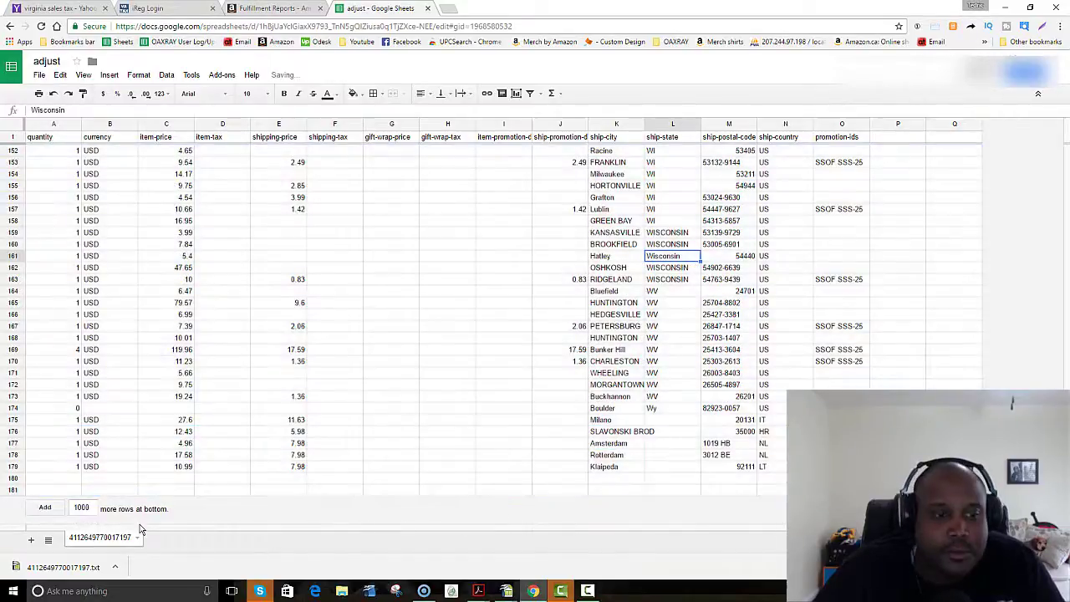
- Delete rows 82–181 that follow the Virginia orders
click(13, 490)
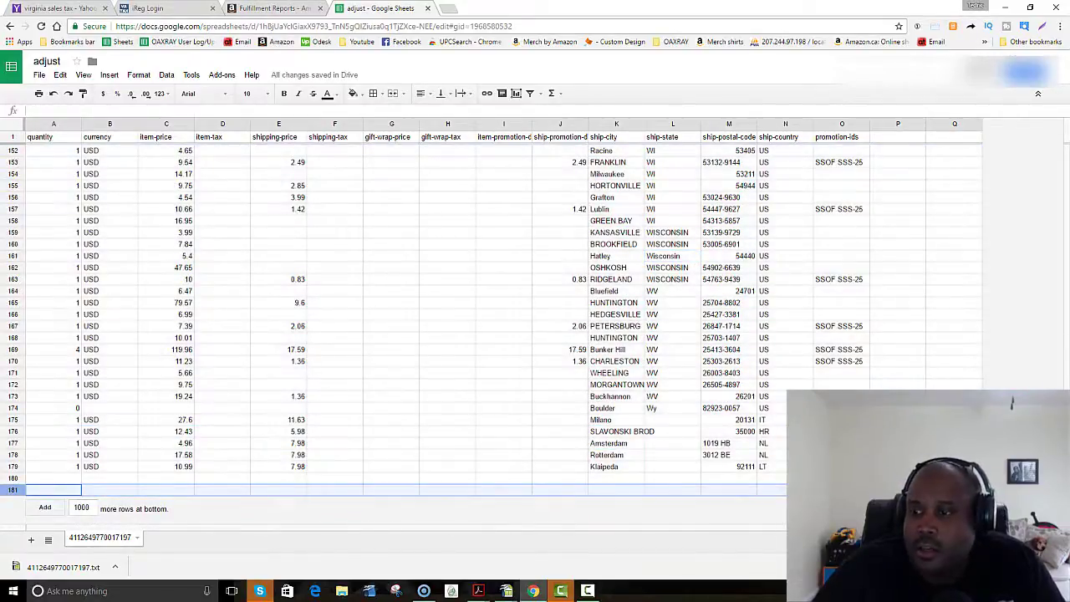
scroll(1067, 287, up, 8)
scroll(1068, 286, up, 8)
scroll(1067, 287, up, 8)
scroll(1068, 287, up, 6)
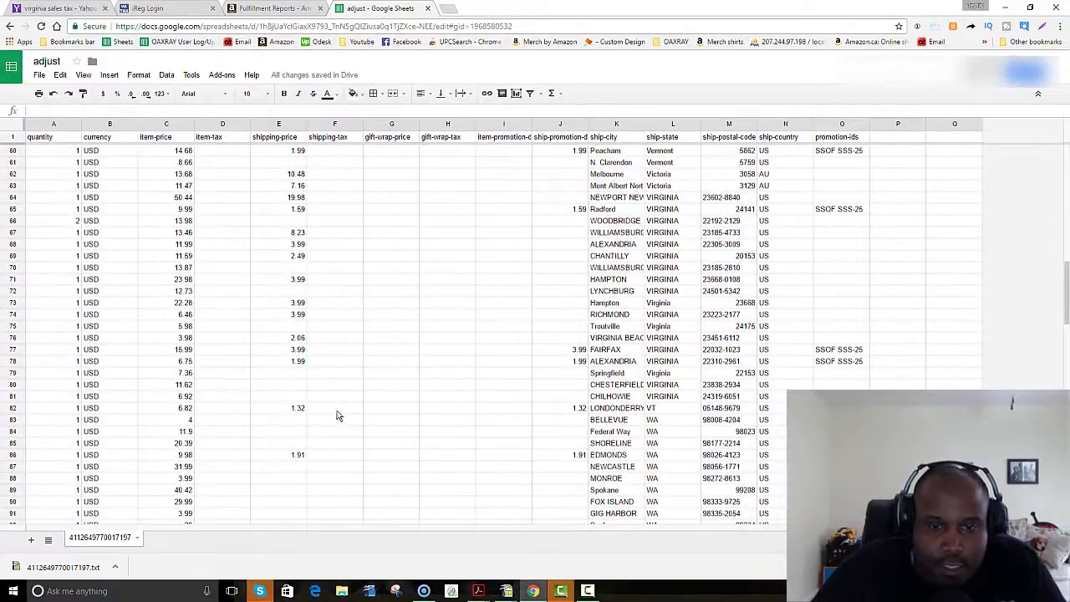
shift+click(13, 408)
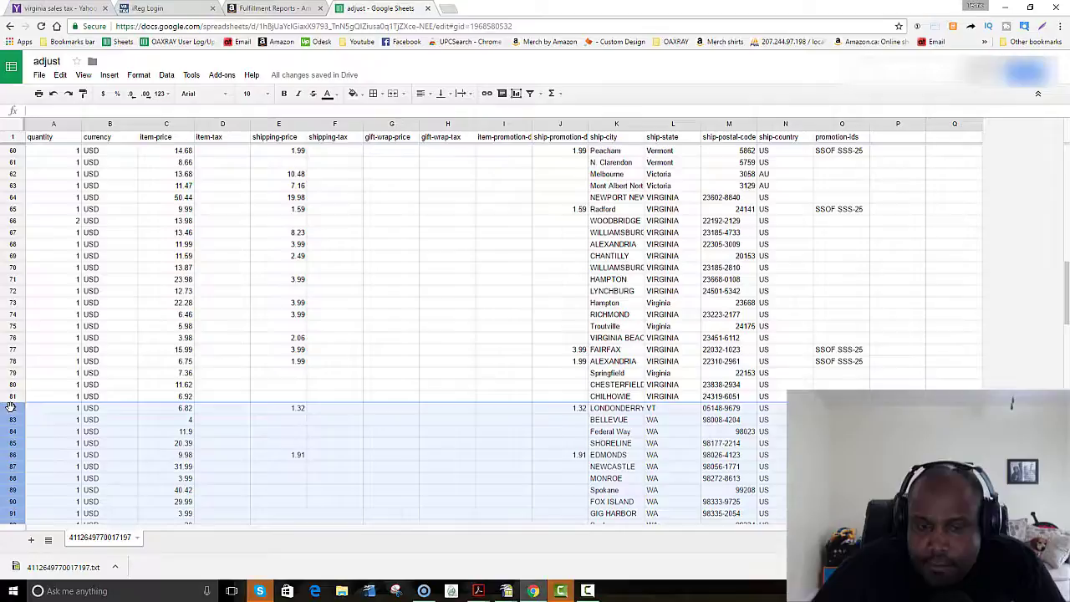
right_click(13, 407)
click(42, 223)
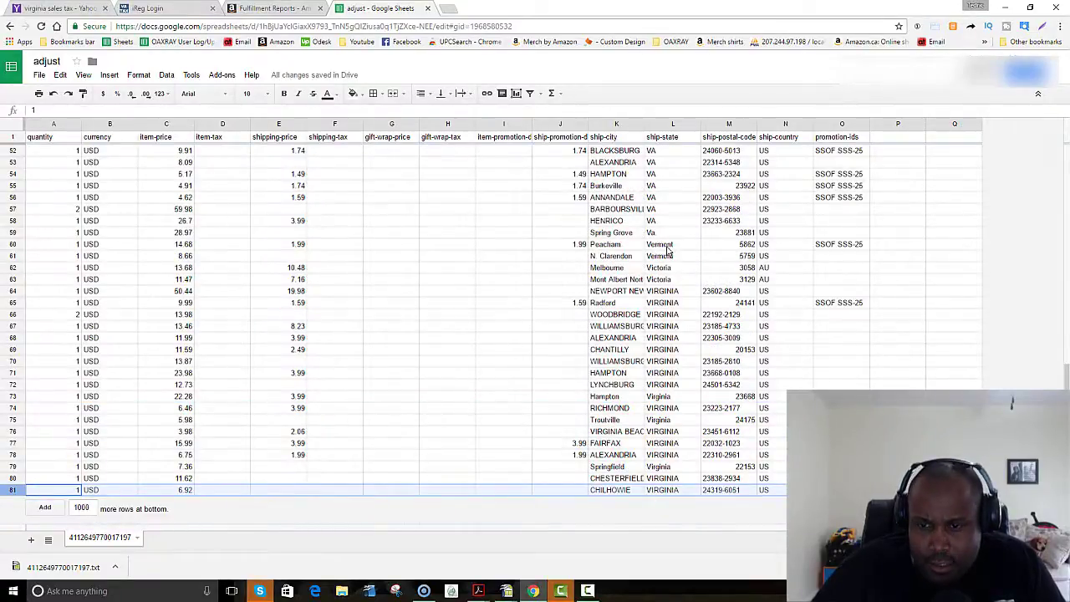
- Delete the Vermont and Victoria rows 60–63
click(13, 244)
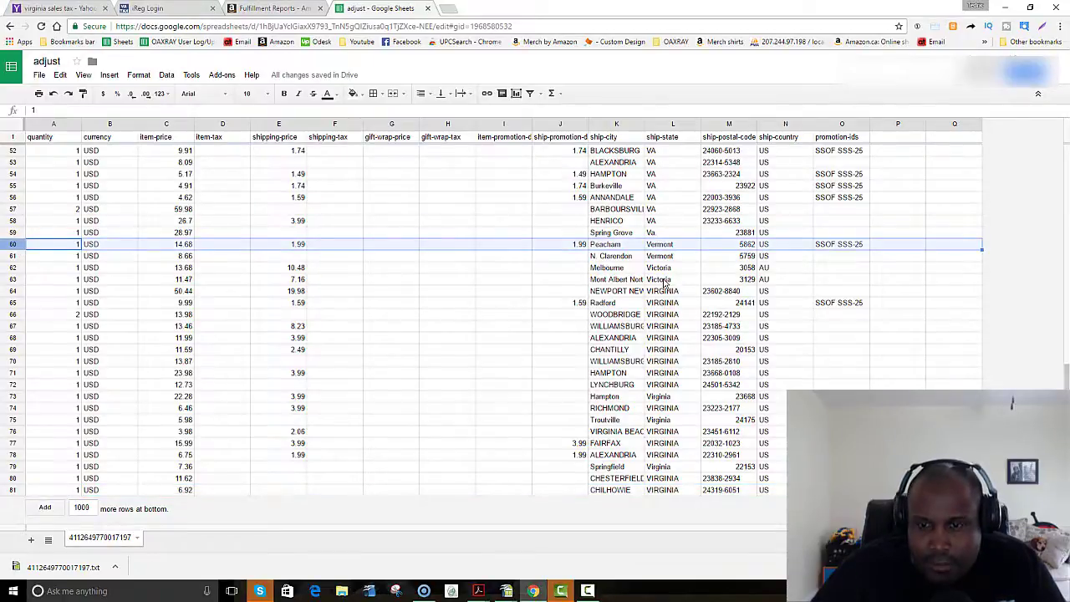
shift+click(13, 279)
right_click(14, 279)
click(59, 386)
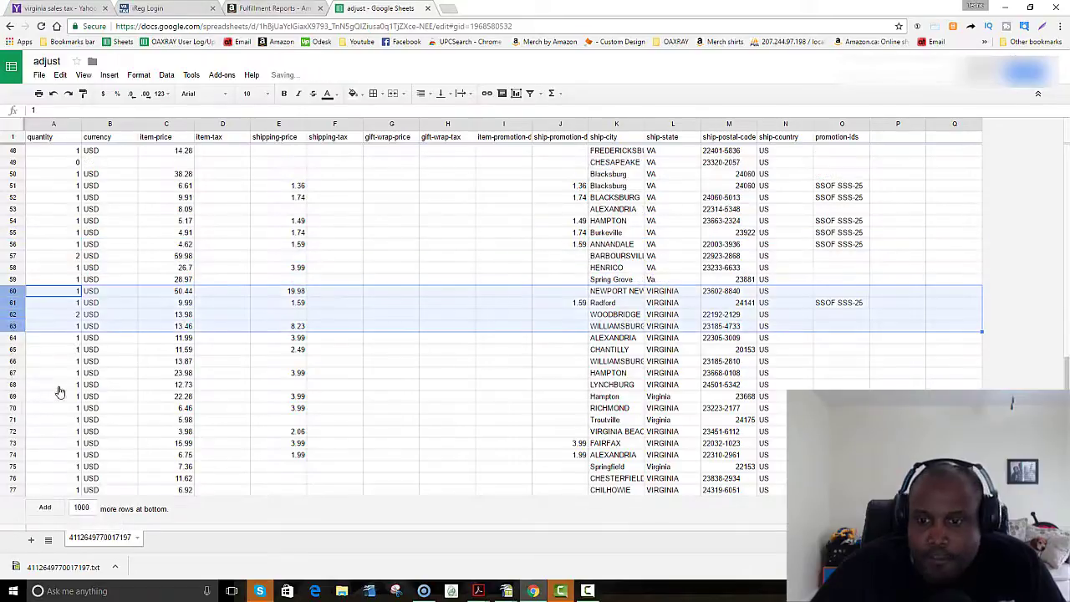
click(709, 385)
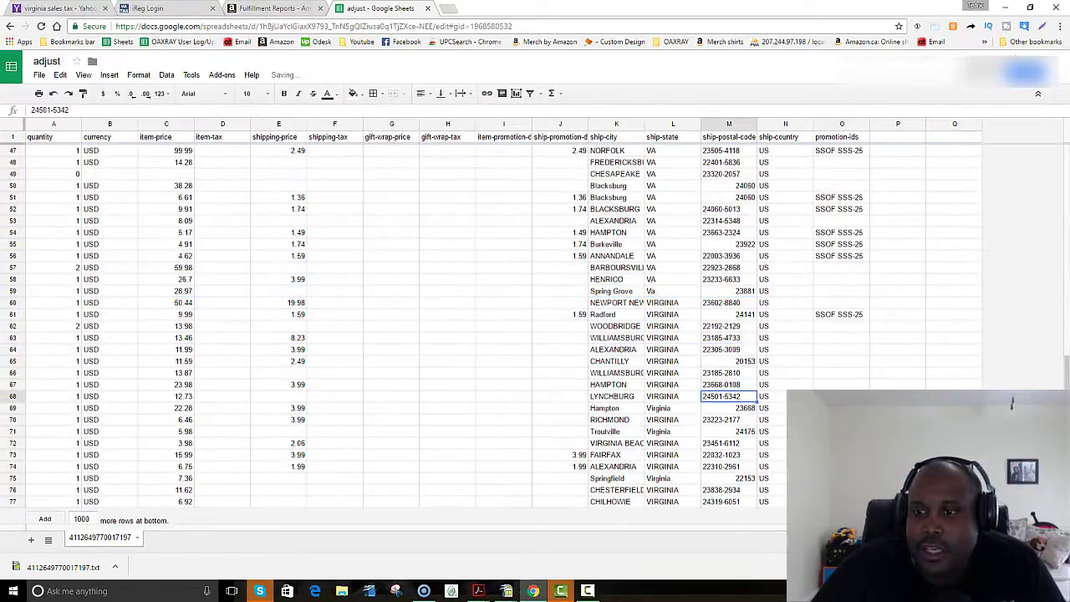
- Append exactly 1 row instead of 1000 at the sheet bottom and select C78
scroll(1067, 203, up, 15)
scroll(1067, 266, down, 12)
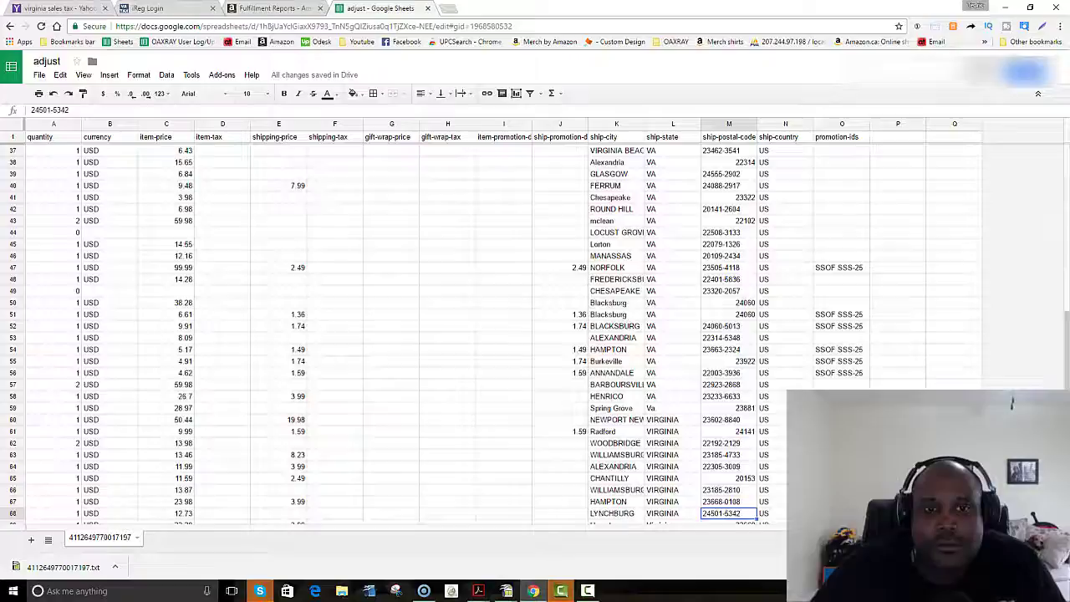
scroll(1068, 266, up, 11)
scroll(1068, 262, up, 2)
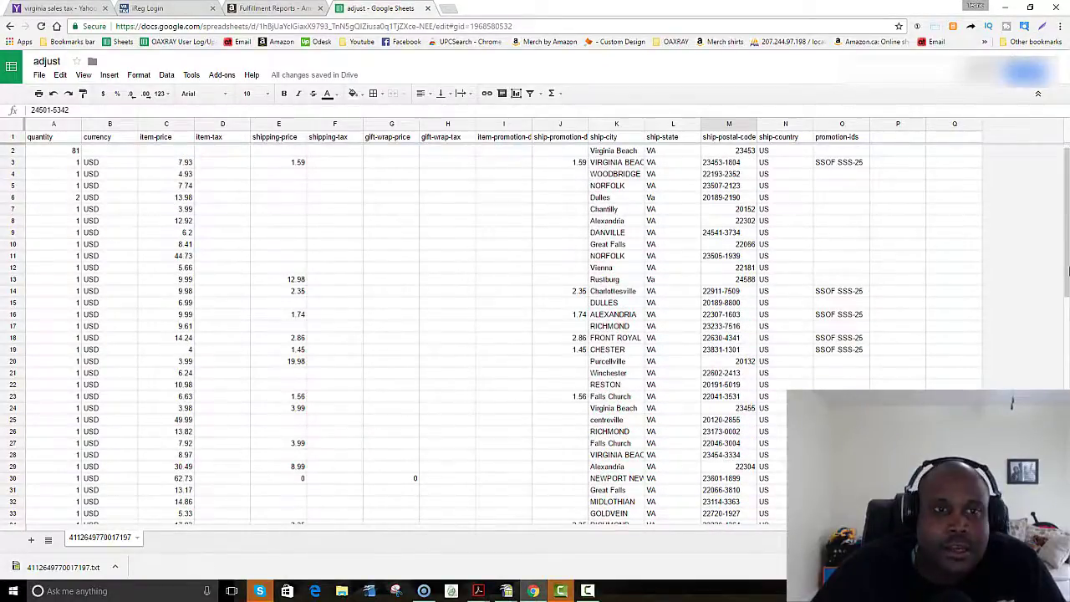
scroll(1068, 262, down, 4)
scroll(1068, 262, down, 7)
scroll(1068, 261, down, 5)
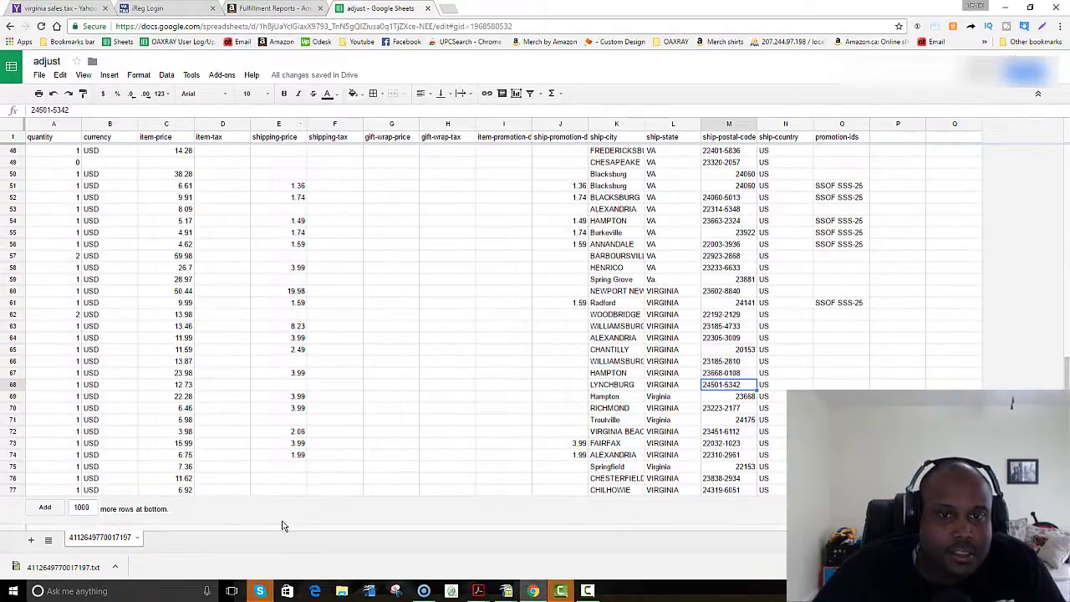
click(83, 507)
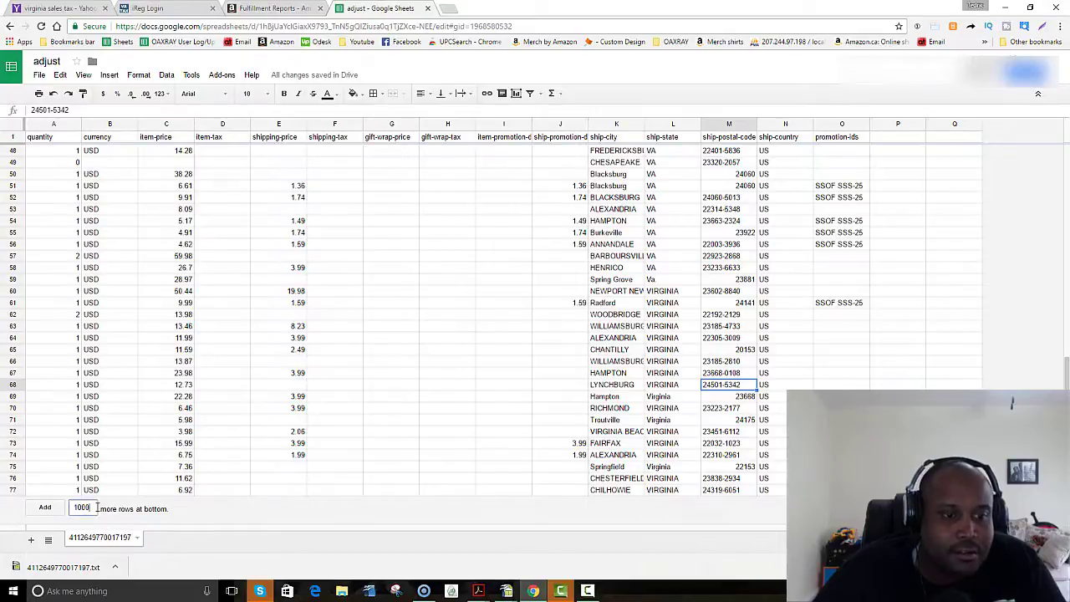
key(BackSpace)
key(BackSpace)
key(BackSpace)
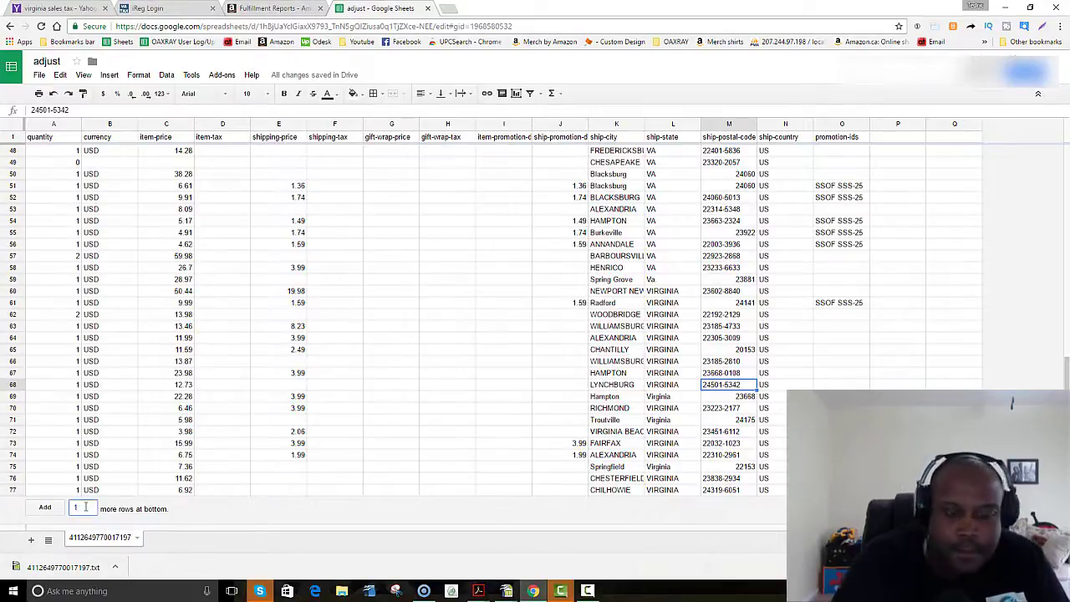
text(1)
click(44, 507)
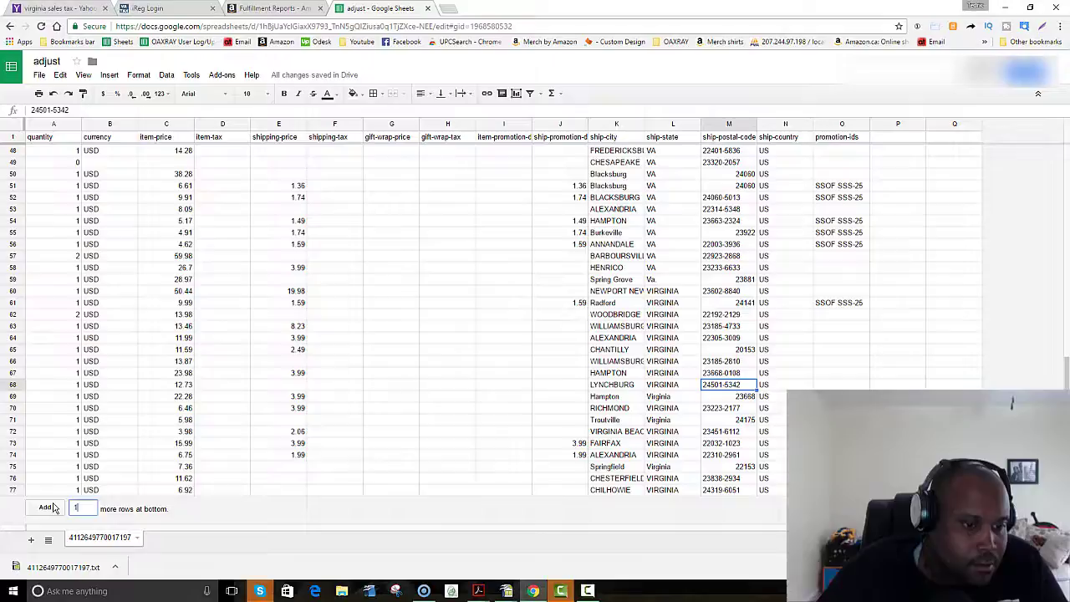
click(184, 490)
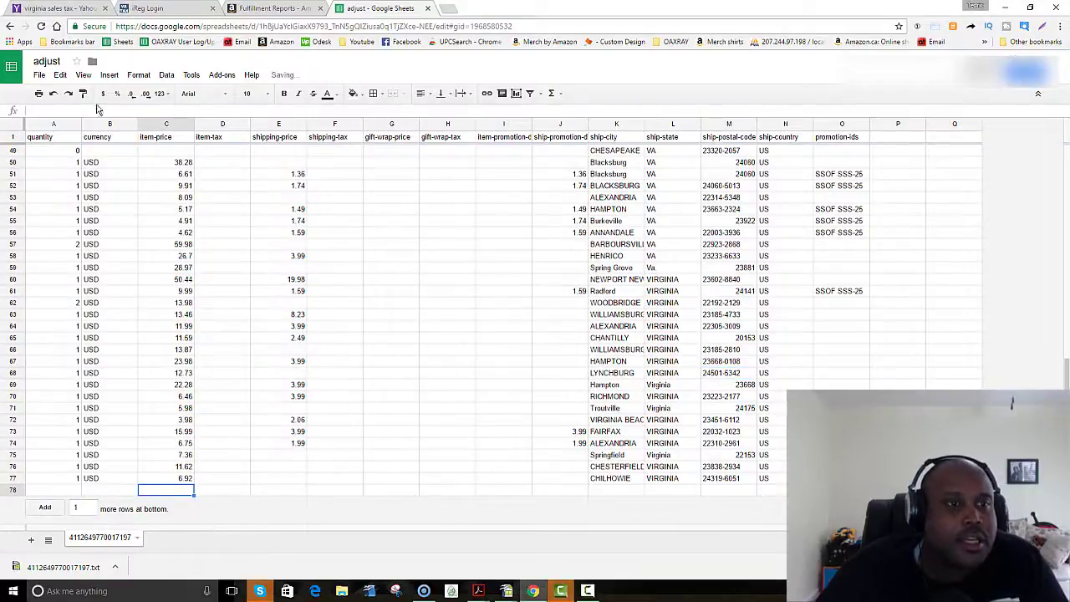
- Enter =SUM(C2:C77) in cell C78, totaling the item prices to 1159.6
click(84, 75)
mouse_move(110, 76)
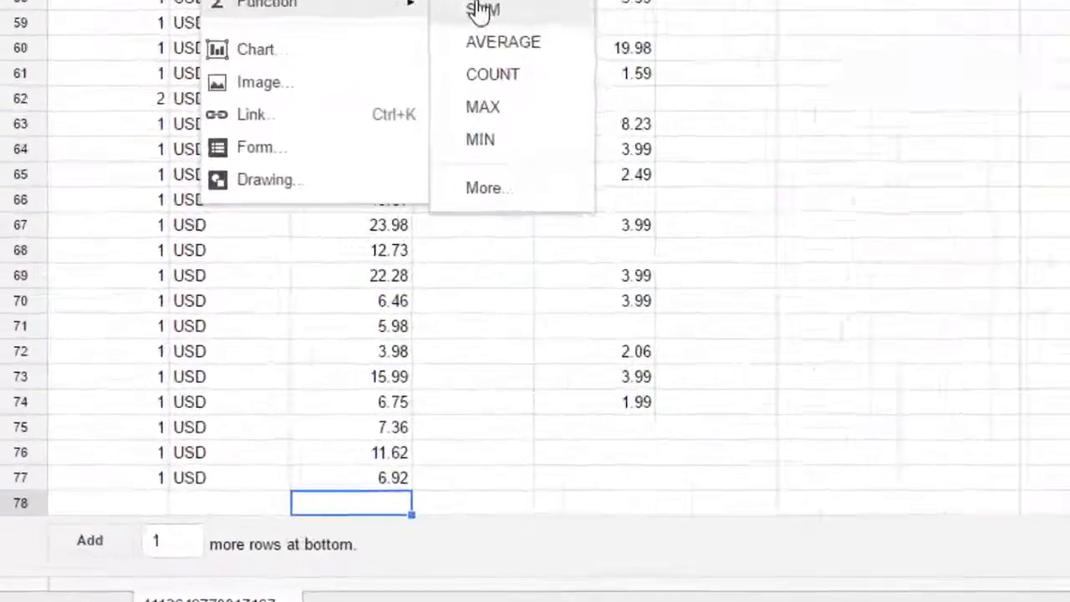
click(227, 260)
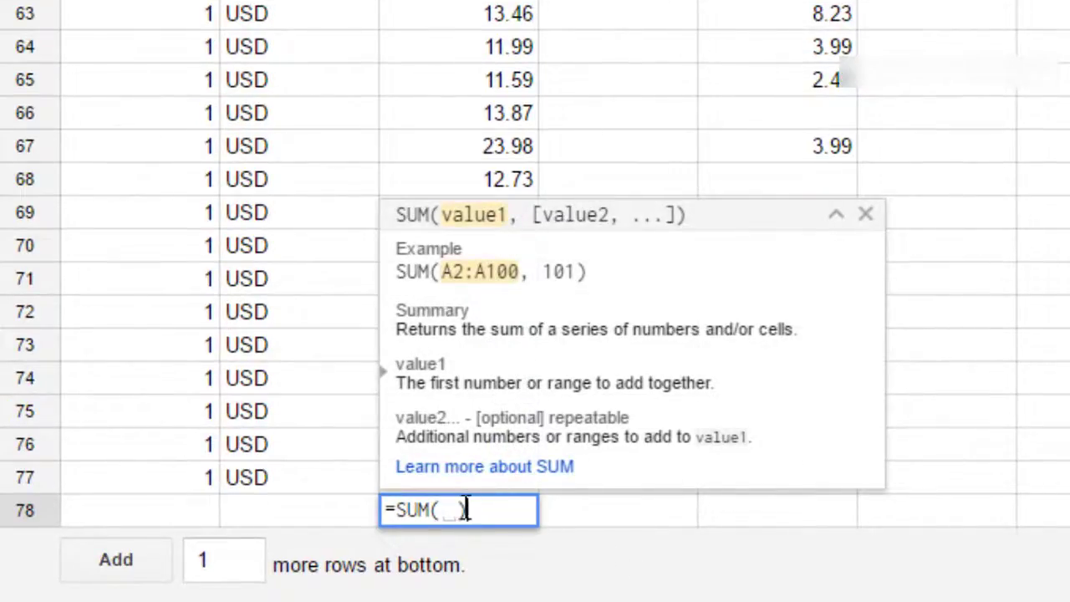
click(441, 509)
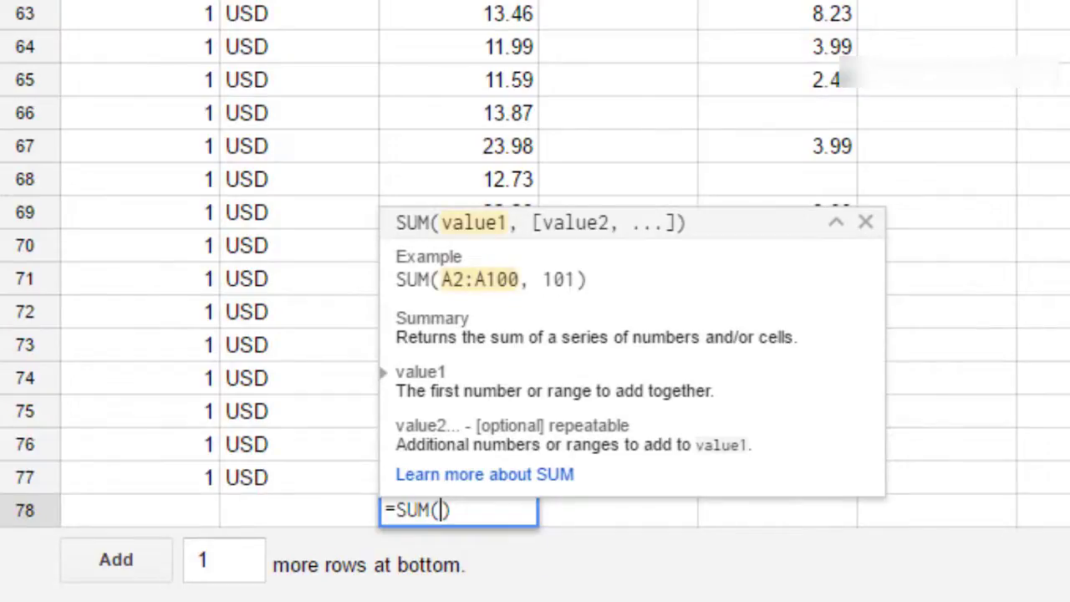
text(C2)
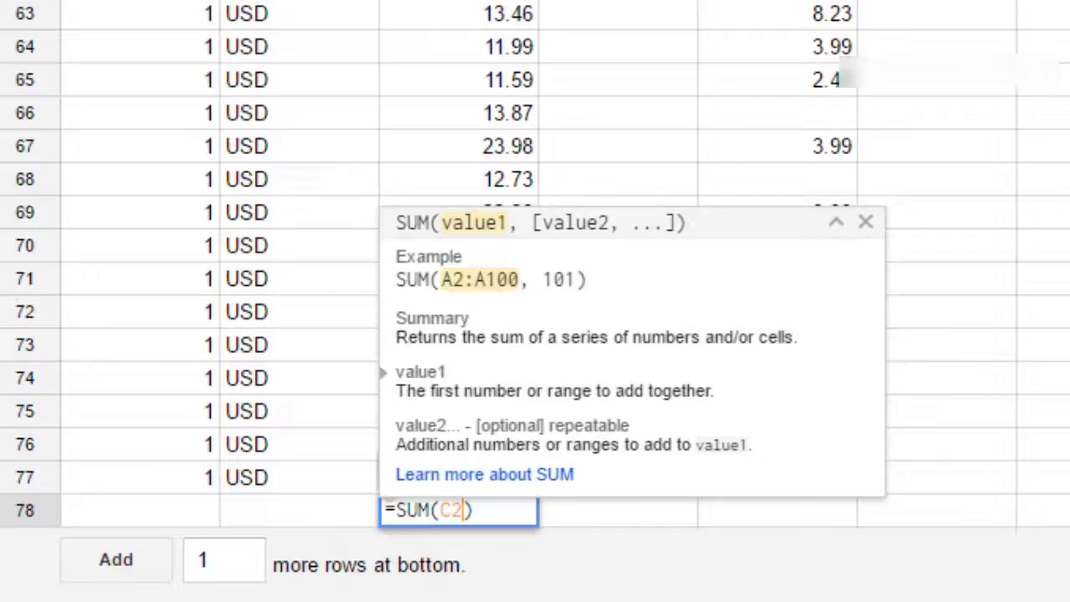
text(:)
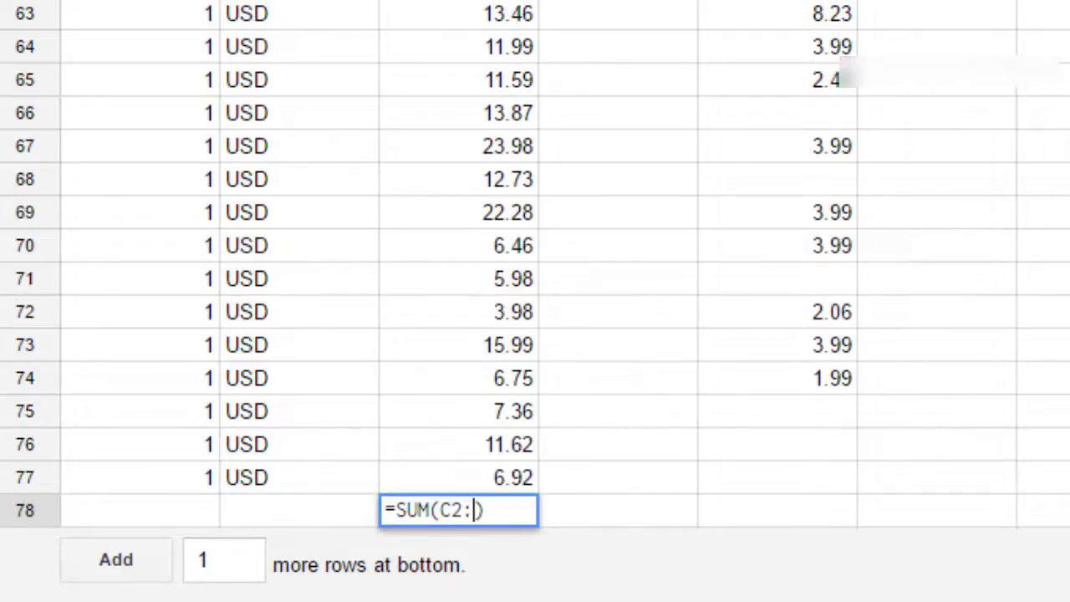
text(C)
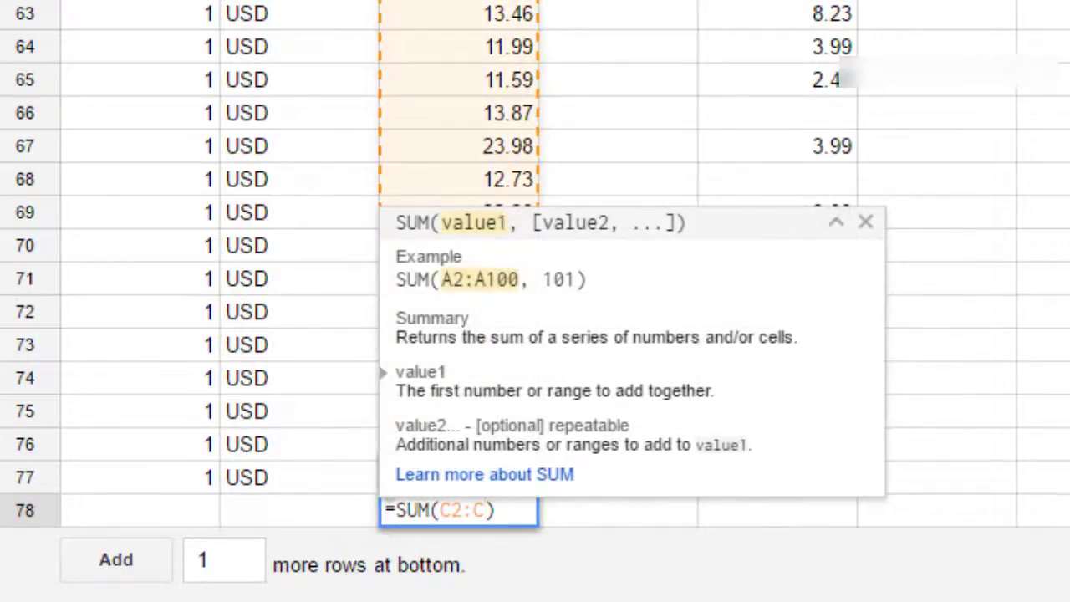
text(77)
key(Return)
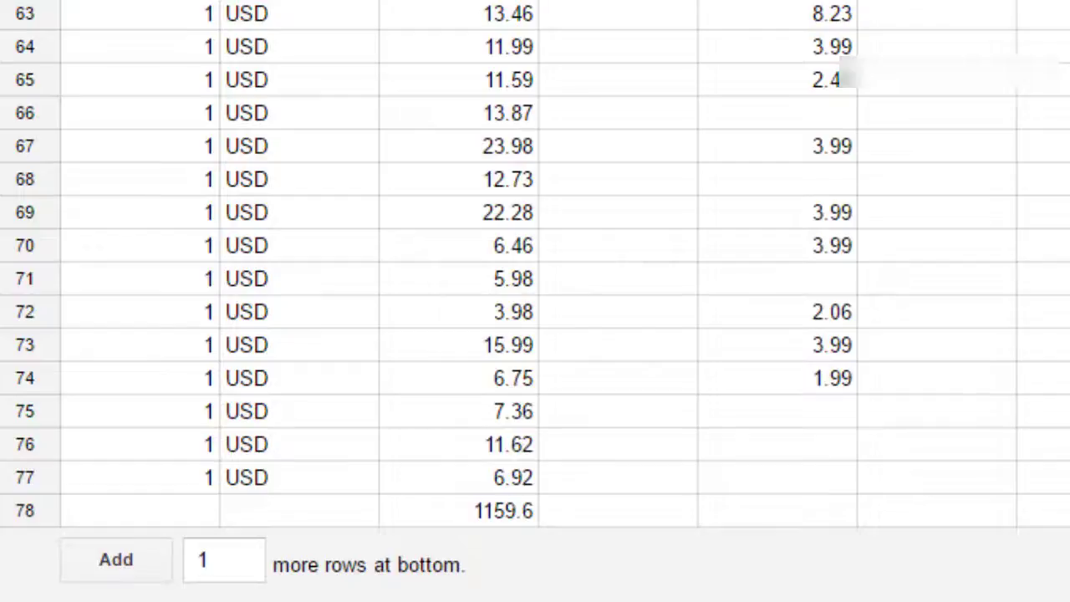
click(458, 444)
click(458, 477)
click(458, 444)
click(459, 344)
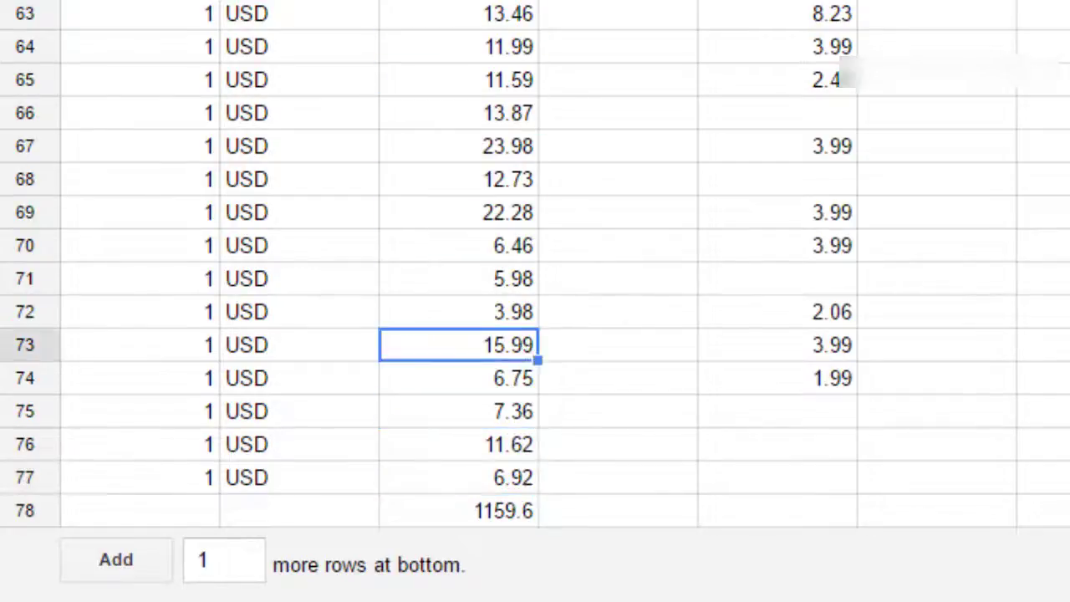
scroll(535, 301, up, 2)
scroll(535, 301, up, 5)
scroll(535, 301, up, 6)
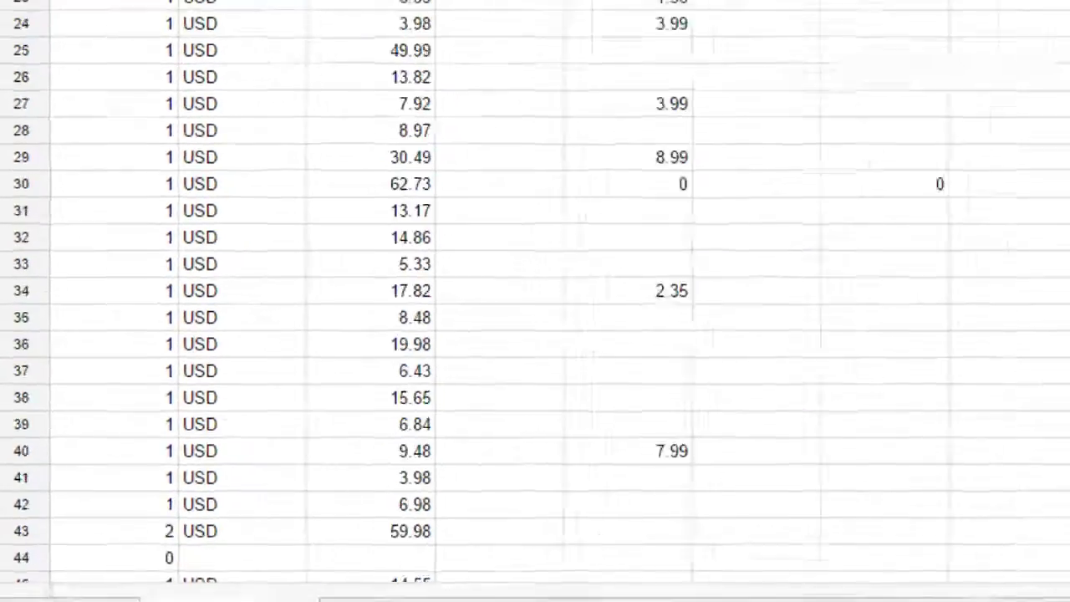
scroll(320, 213, up, 5)
key(Right)
key(Right)
key(Right)
key(Right)
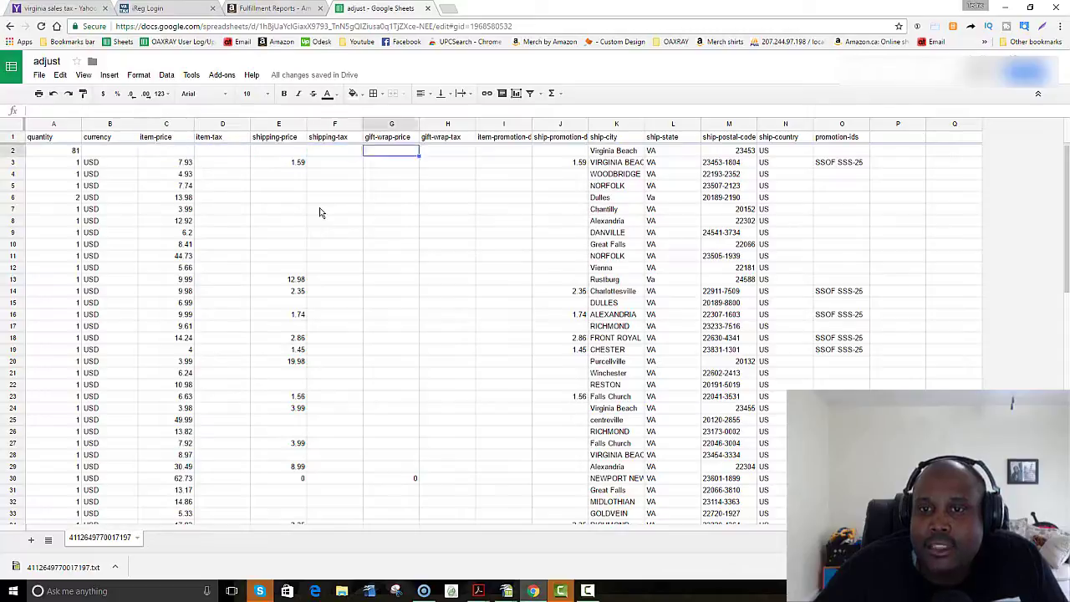
key(Right)
key(Right)
key(Right)
key(Down)
key(Down)
key(Down)
key(Down)
key(Down)
key(Down)
key(Down)
key(Down)
key(Down)
key(Down)
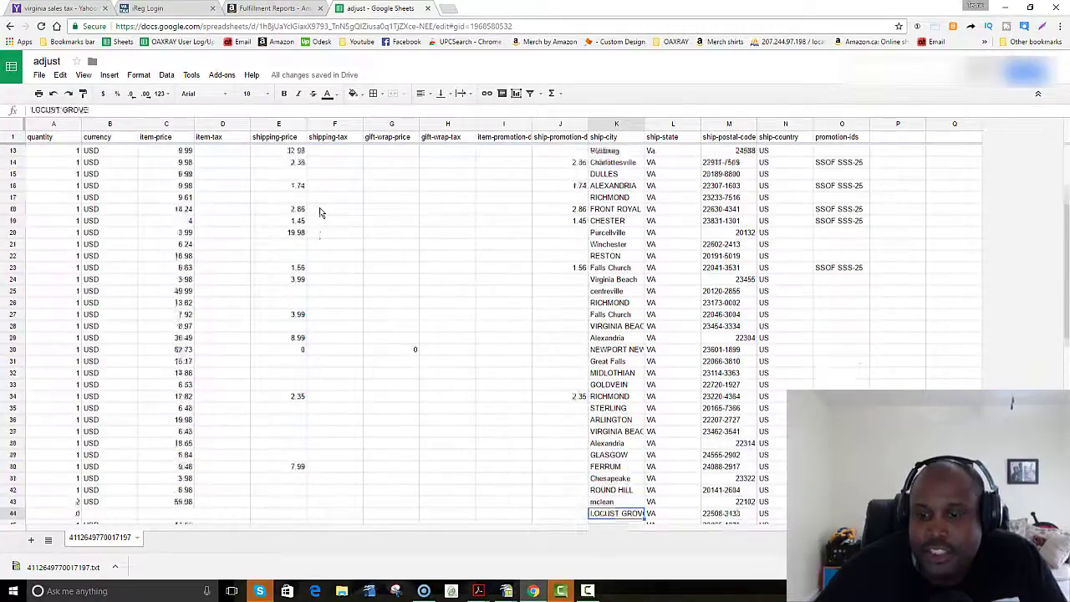
key(Down)
key(Down)
key(Down)
key(Down)
key(Down)
key(Down)
key(Down)
key(Down)
key(Down)
key(Left)
key(Left)
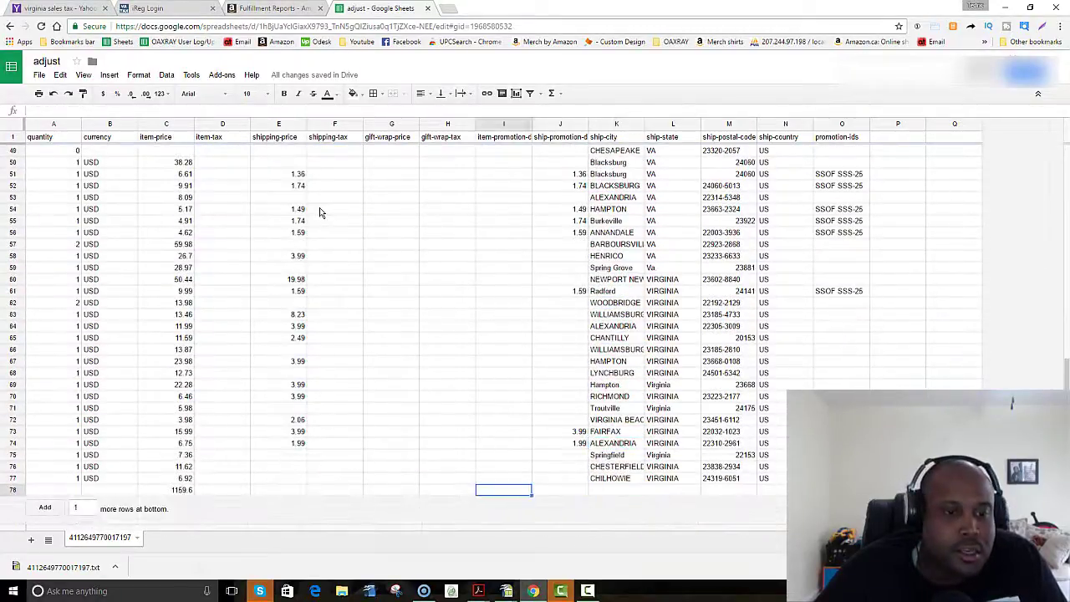
key(Left)
key(Left)
key(Left)
key(Left)
key(Left)
key(Left)
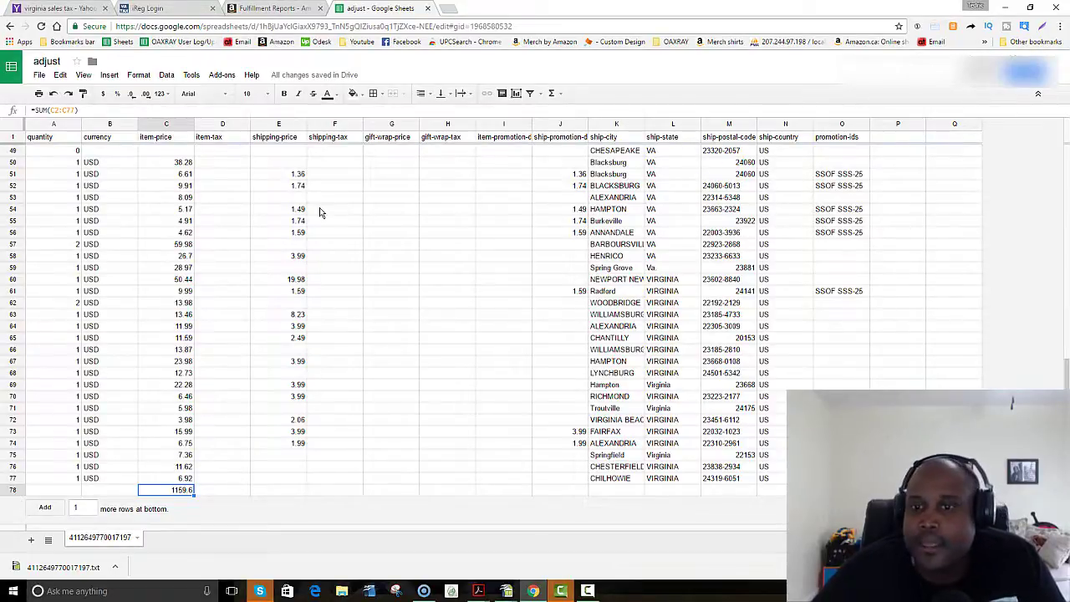
key(Up)
key(Up)
key(Up)
key(Up)
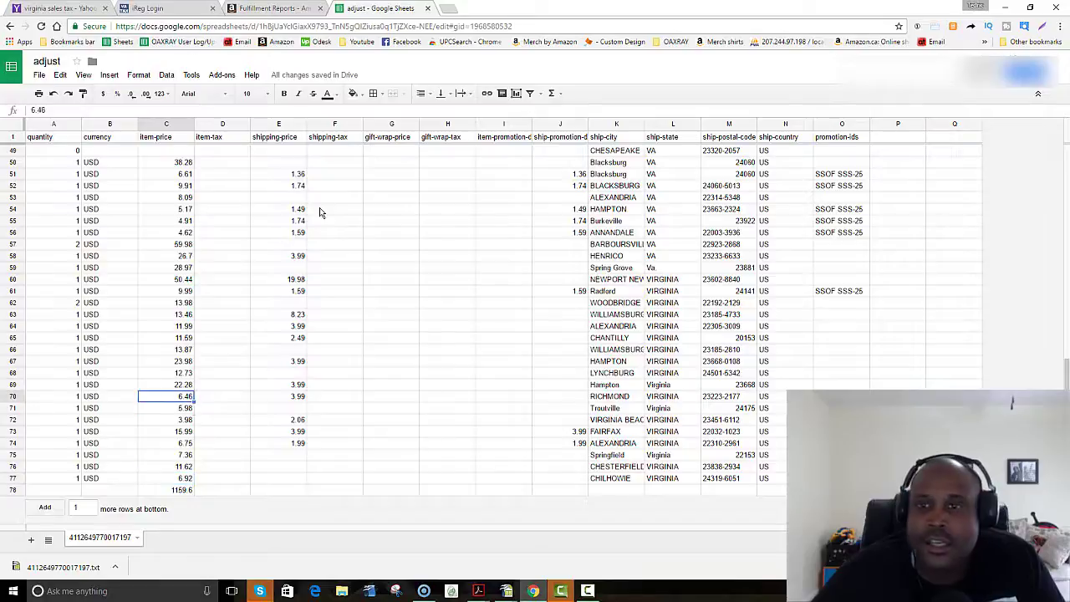
key(Up)
key(Up)
key(Up)
key(Up)
key(Up)
key(Up)
key(Up)
key(Up)
key(Up)
key(Up)
key(Up)
key(Up)
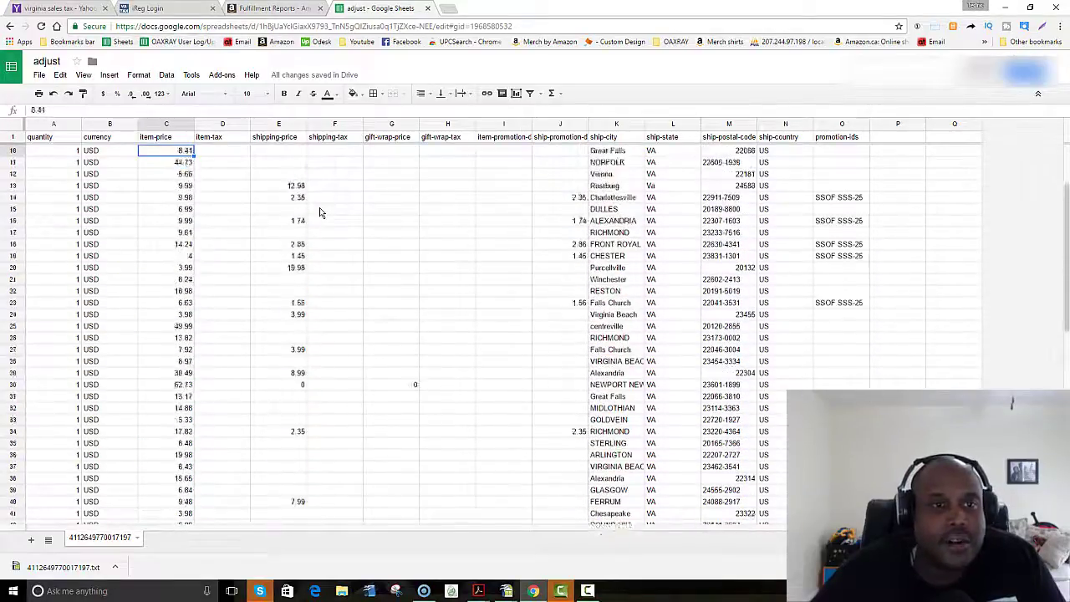